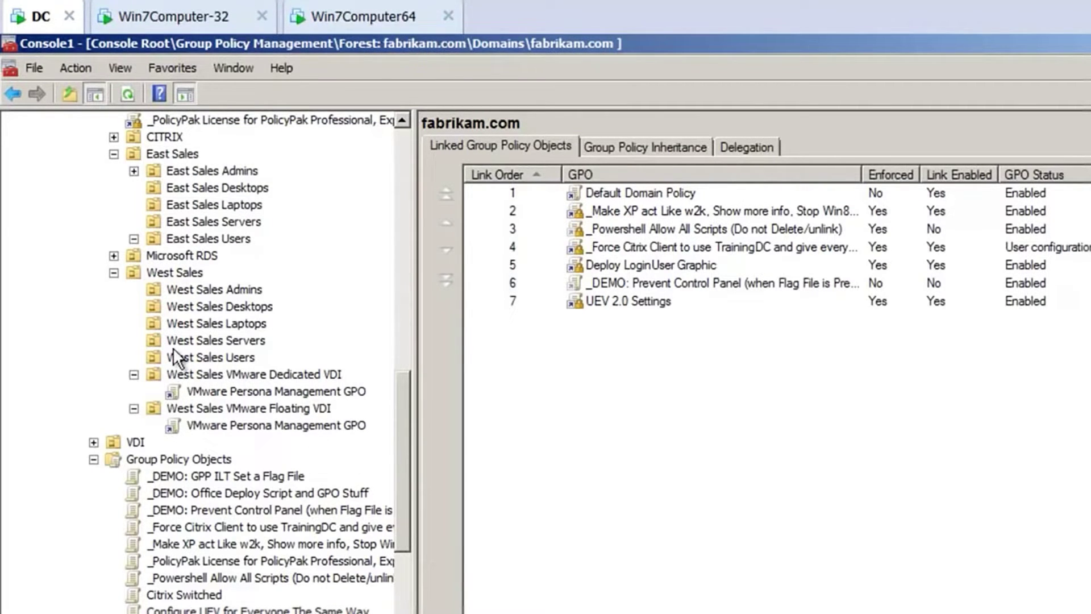
Collapse the West Sales VMware Dedicated VDI and Floating VDI containers in the GPMC tree.
{"action": "left_click", "coordinate": [134, 374]}
{"action": "left_click", "coordinate": [134, 392]}
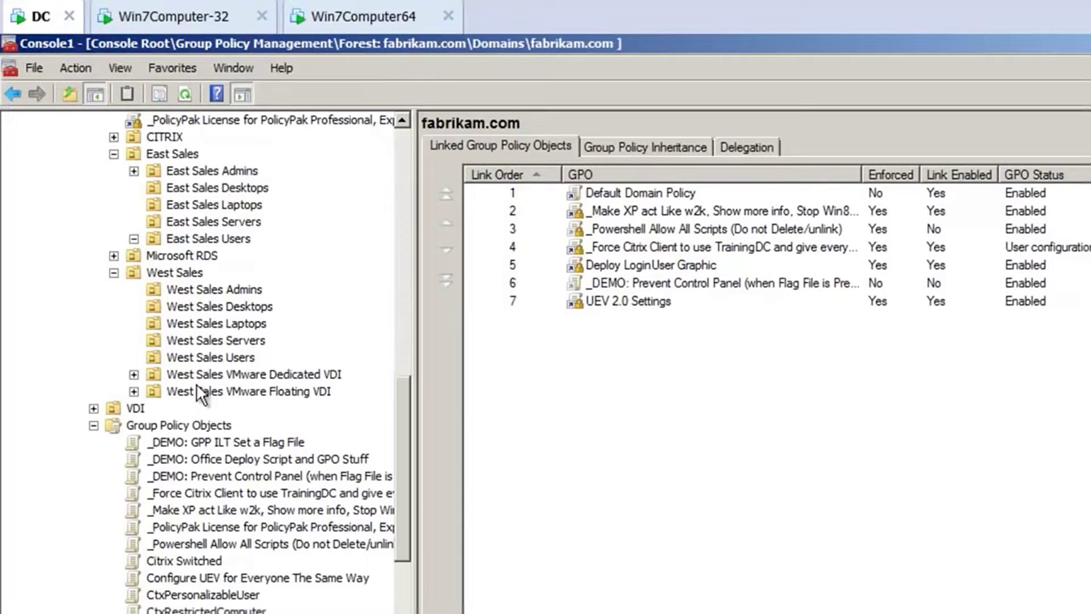
Create a GPO named Test 123 and link it to West Sales Users.
{"action": "right_click", "coordinate": [241, 357]}
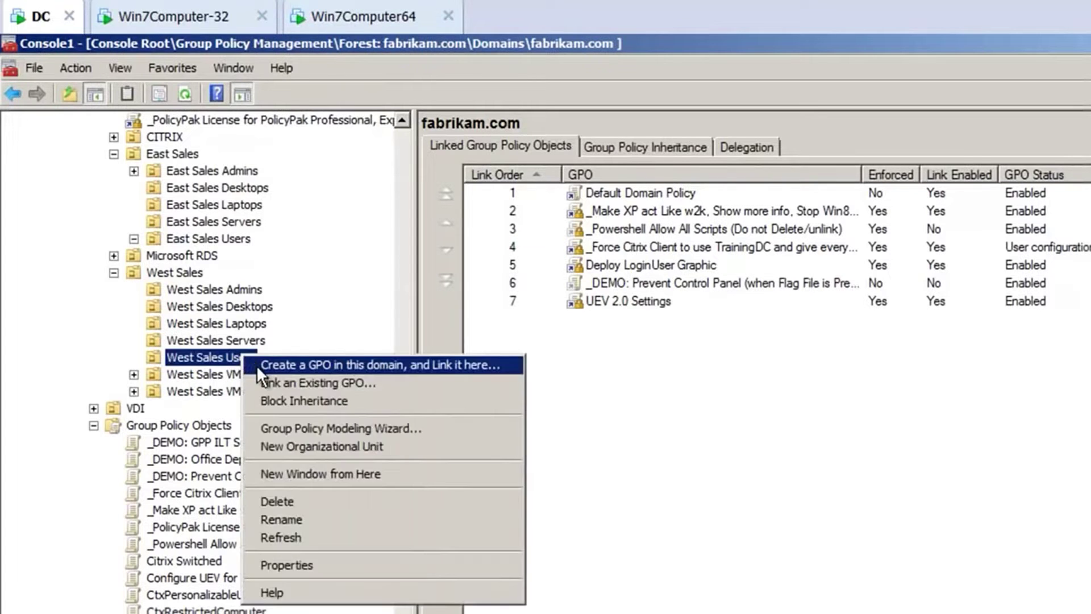
{"action": "left_click", "coordinate": [257, 364]}
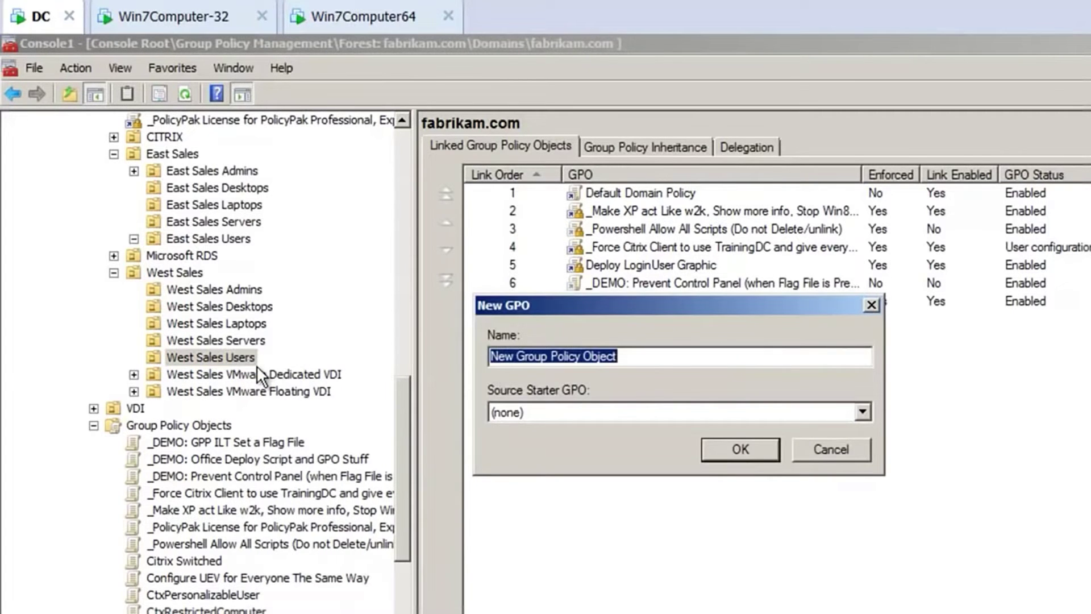
{"action": "type", "text": "Test"}
{"action": "key", "text": "Return"}
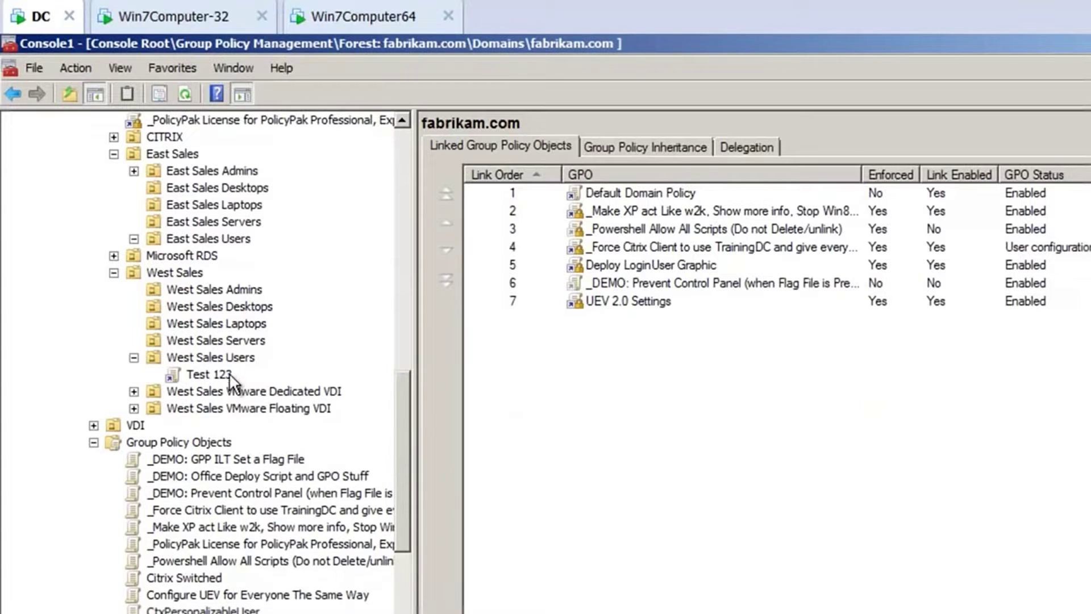
Edit Test 123 in a maximized editor and expand User Configuration Preferences' Windows and Control Panel Settings.
{"action": "right_click", "coordinate": [229, 375]}
{"action": "left_click", "coordinate": [246, 384]}
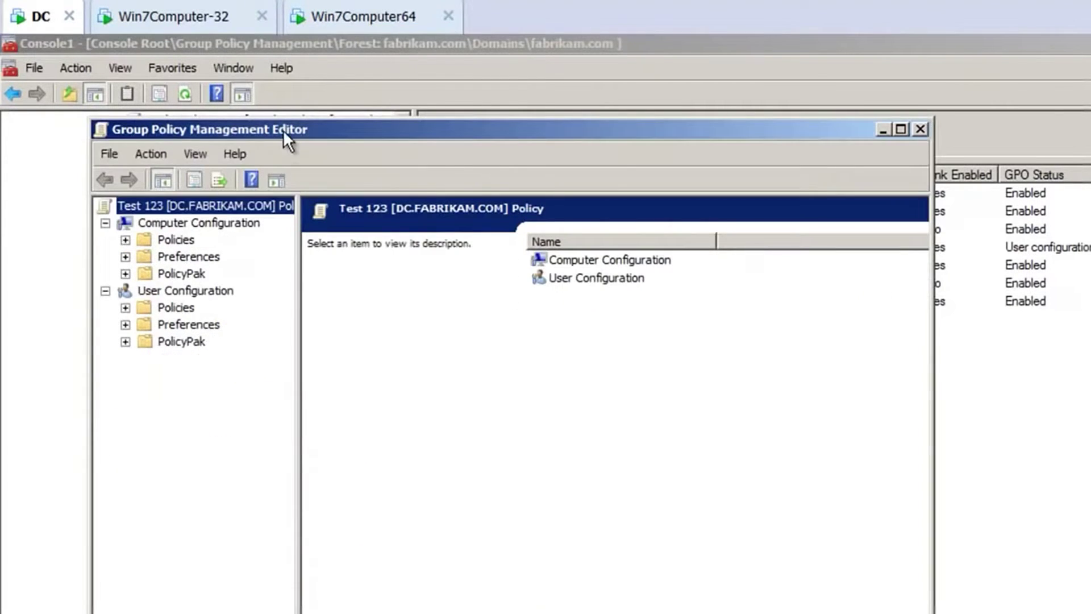
{"action": "double_click", "coordinate": [284, 132]}
{"action": "left_click", "coordinate": [33, 239]}
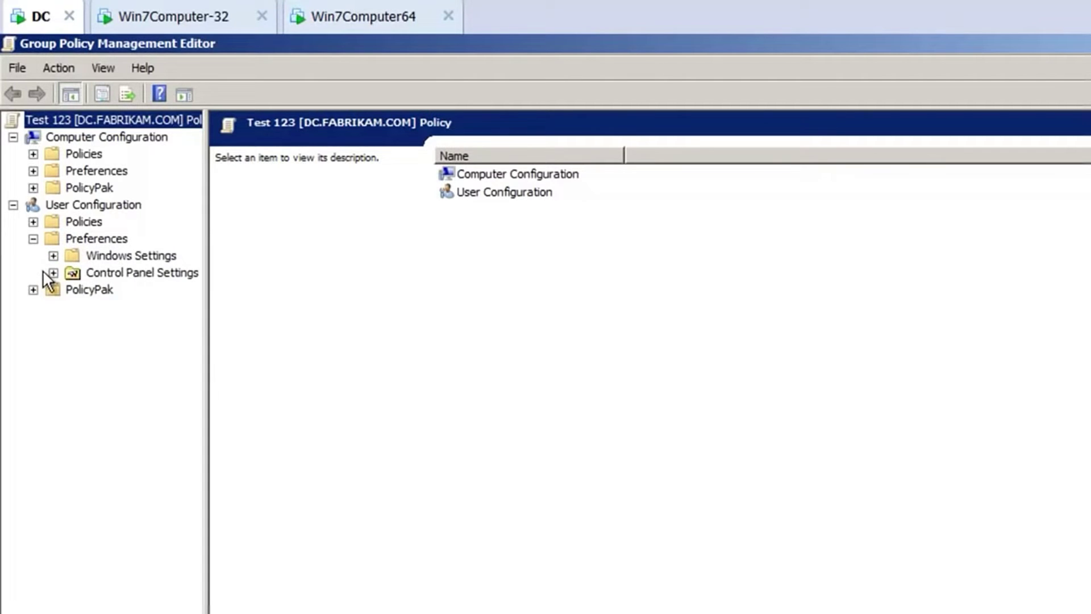
{"action": "left_click", "coordinate": [54, 273]}
{"action": "left_click", "coordinate": [53, 256]}
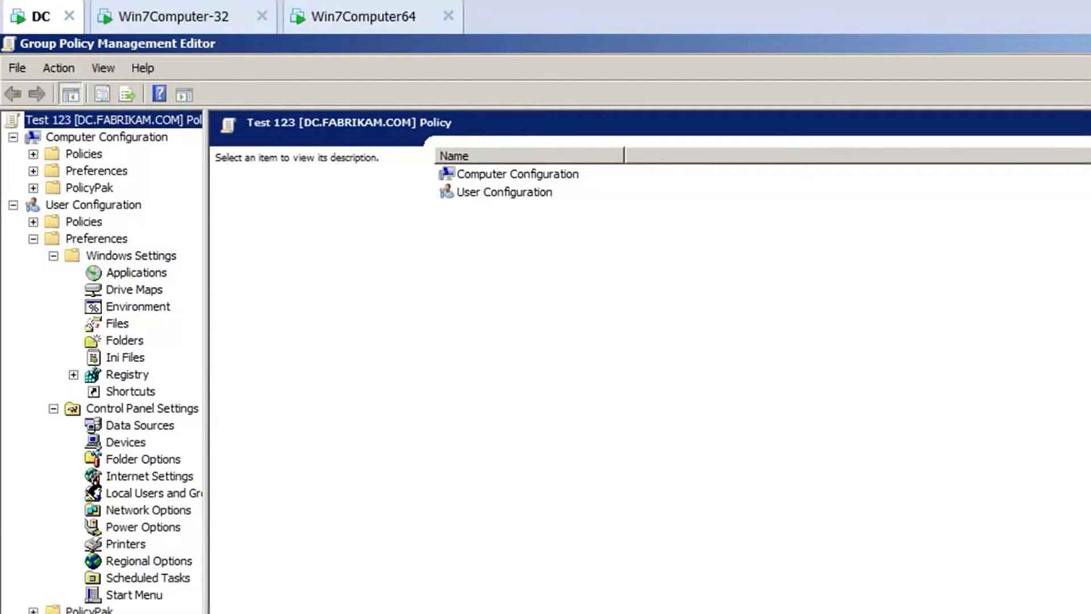
{"action": "left_click", "coordinate": [126, 393]}
{"action": "right_click", "coordinate": [127, 393]}
{"action": "mouse_move", "coordinate": [155, 404]}
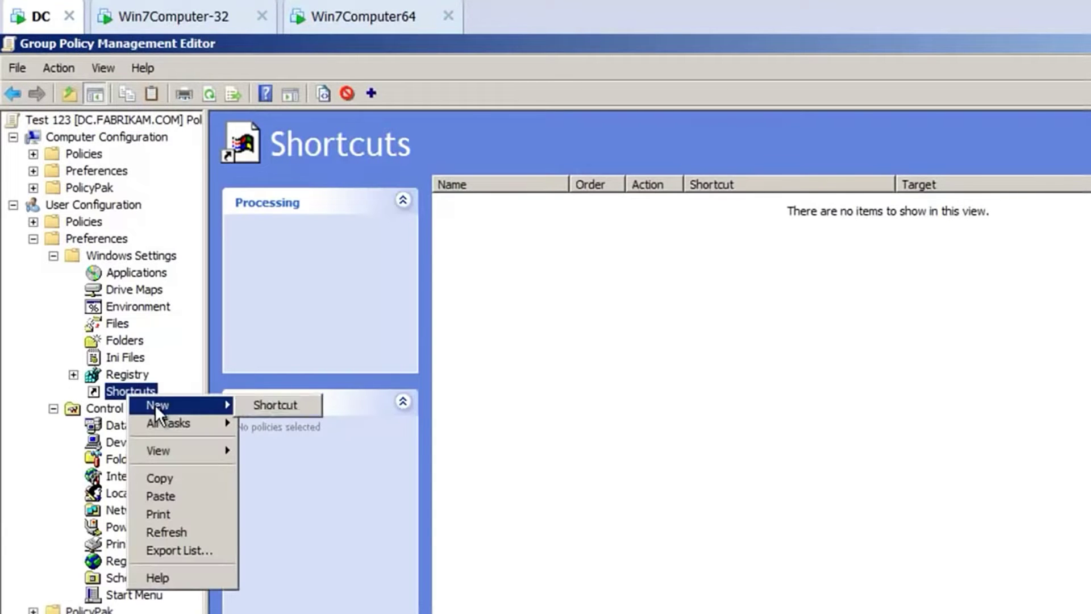
{"action": "left_click", "coordinate": [303, 405]}
{"action": "left_click", "coordinate": [717, 322]}
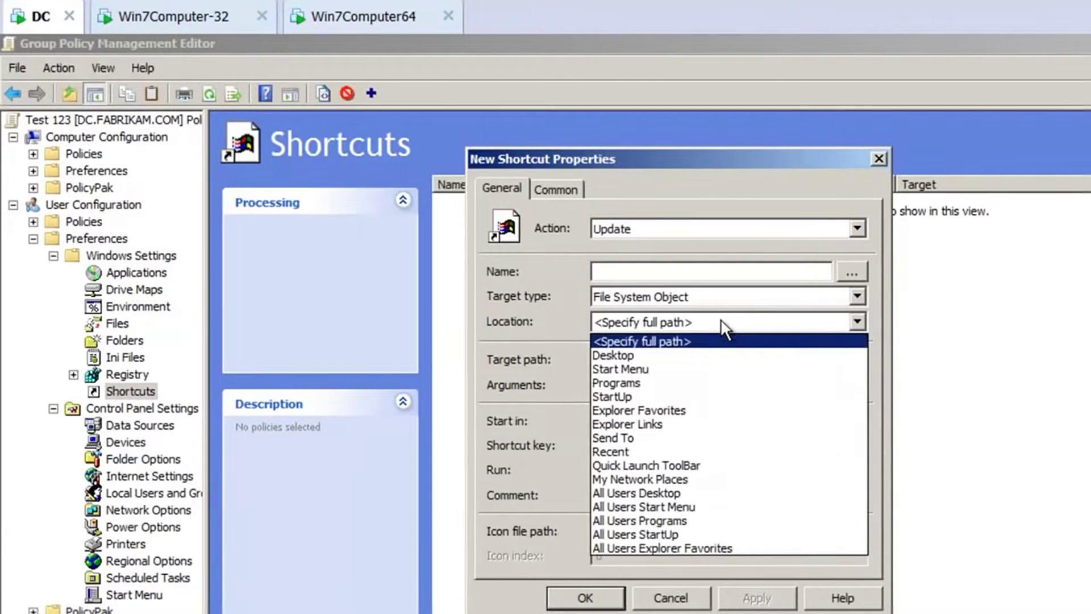
{"action": "left_click", "coordinate": [698, 357]}
{"action": "left_click", "coordinate": [690, 293]}
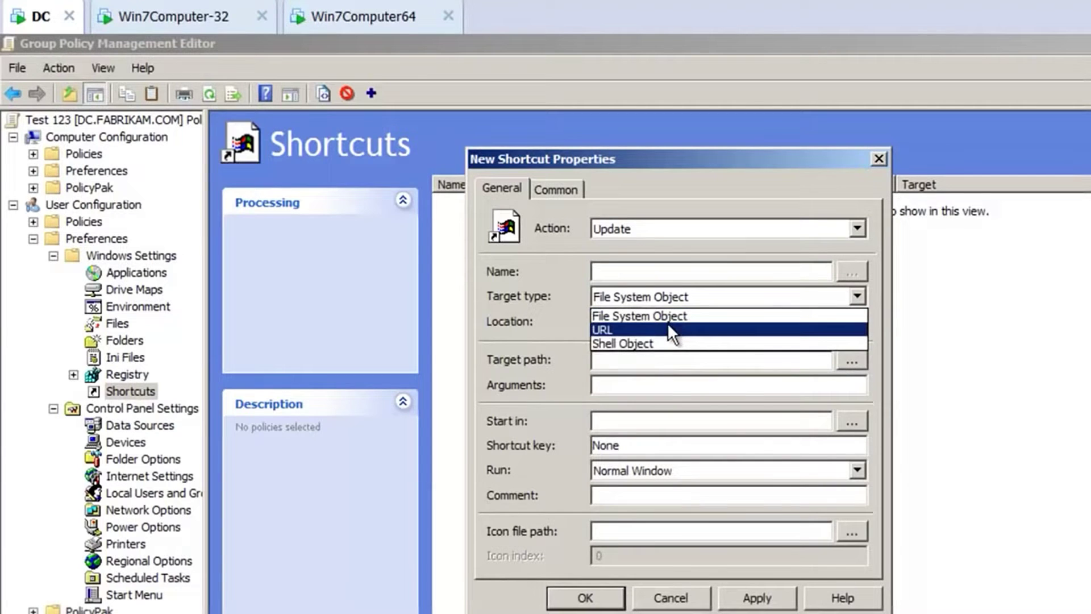
{"action": "left_click", "coordinate": [667, 331]}
{"action": "left_click", "coordinate": [679, 272]}
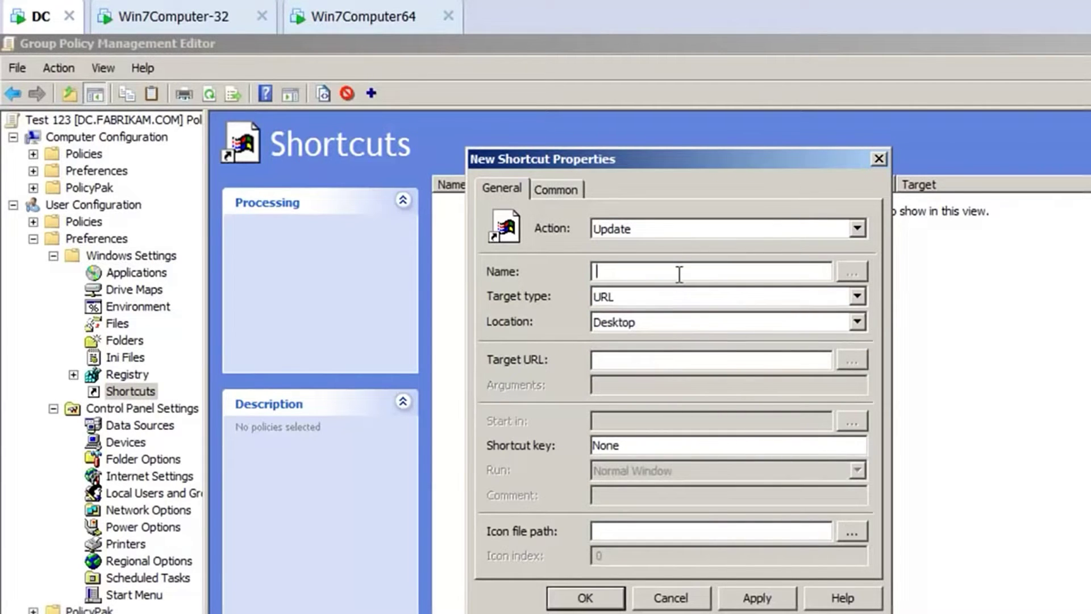
{"action": "type", "text": "www.policypak.com"}
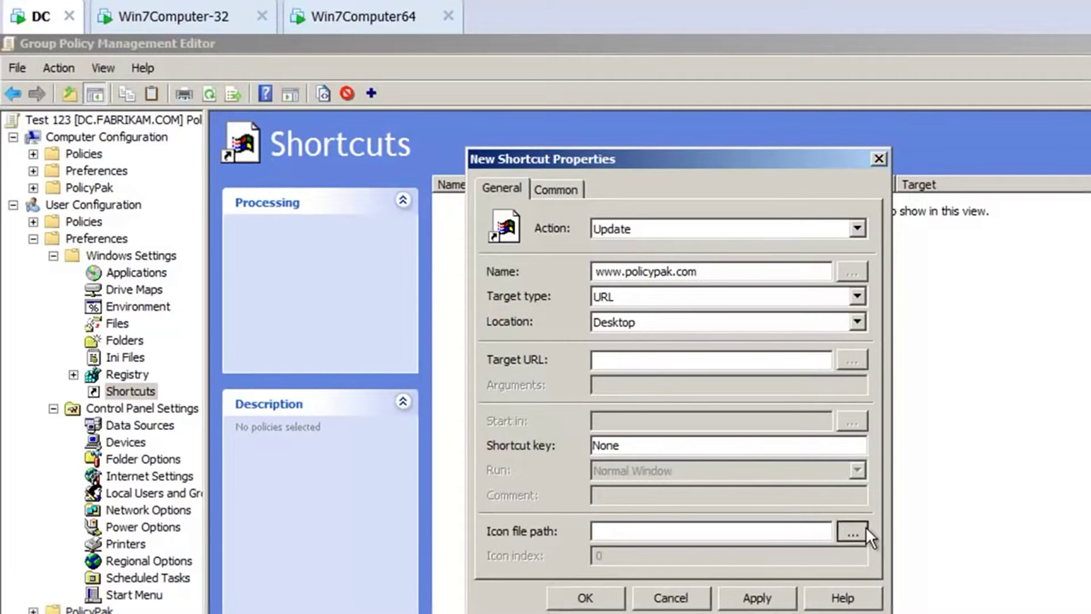
Give the shortcut the padlock icon, SHELL32.dll index 47.
{"action": "left_click", "coordinate": [851, 531]}
{"action": "left_click", "coordinate": [819, 541]}
{"action": "left_click", "coordinate": [819, 540]}
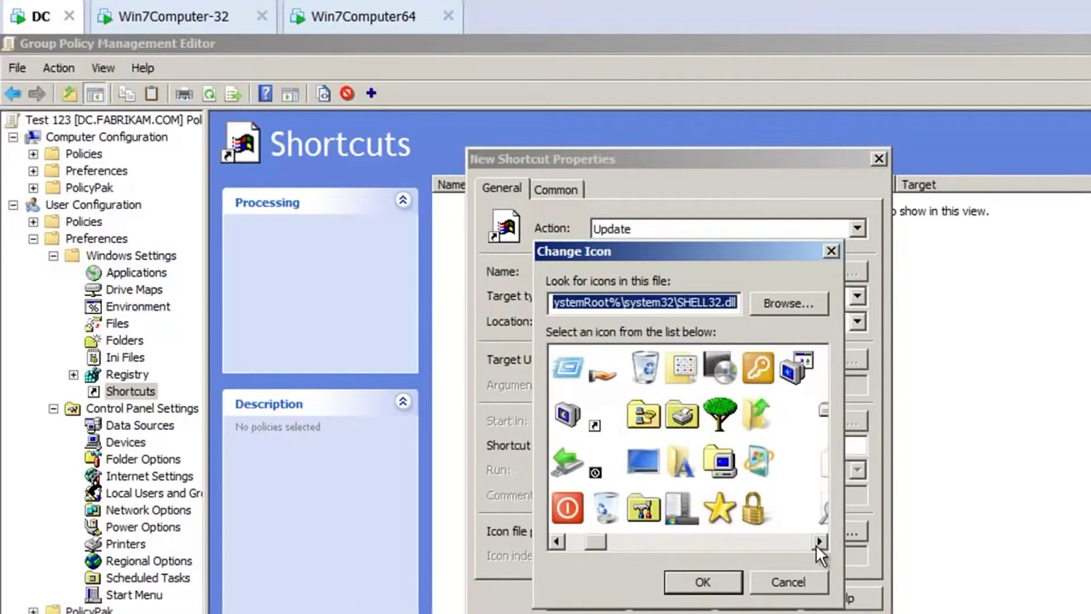
{"action": "left_click", "coordinate": [759, 516]}
{"action": "left_click", "coordinate": [716, 581]}
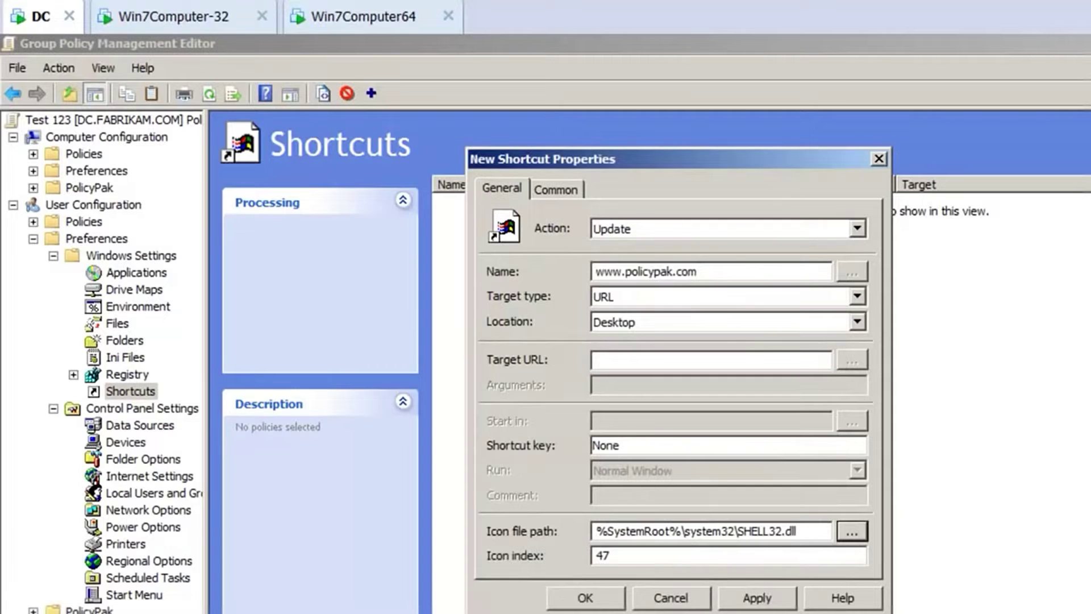
{"action": "left_click", "coordinate": [569, 598]}
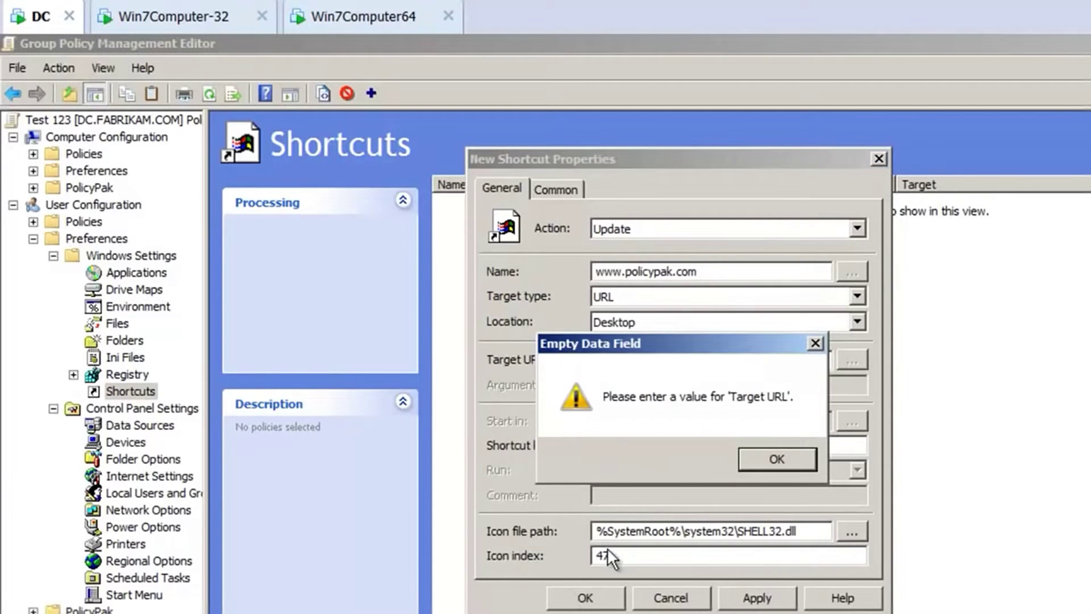
{"action": "left_click", "coordinate": [776, 454]}
{"action": "left_click_drag", "start_coordinate": [715, 272], "coordinate": [523, 267]}
{"action": "key", "text": "ctrl+c"}
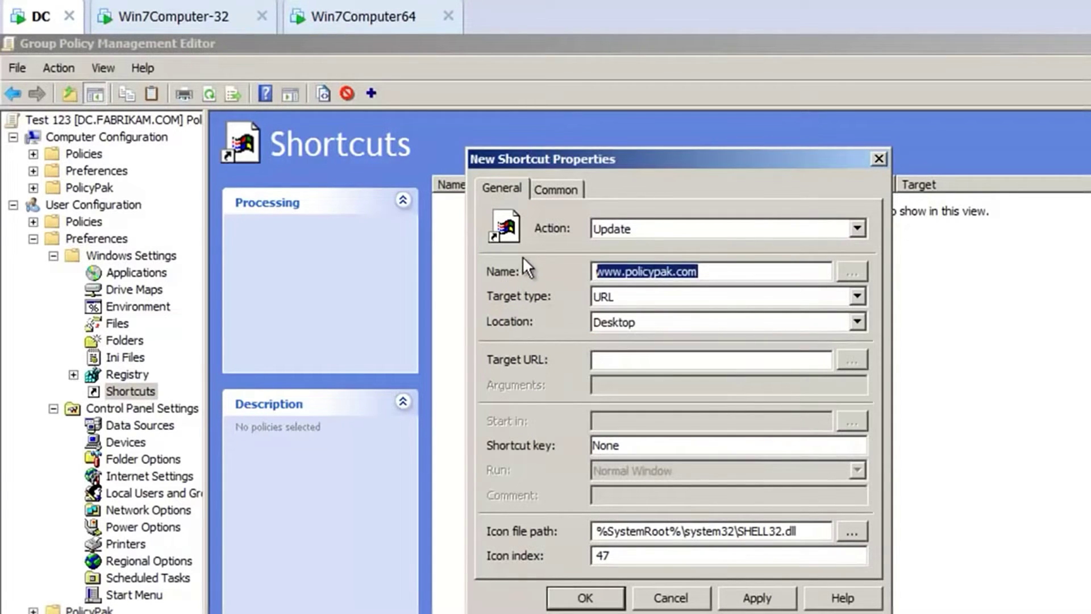
{"action": "left_click", "coordinate": [627, 361]}
{"action": "key", "text": "ctrl+v"}
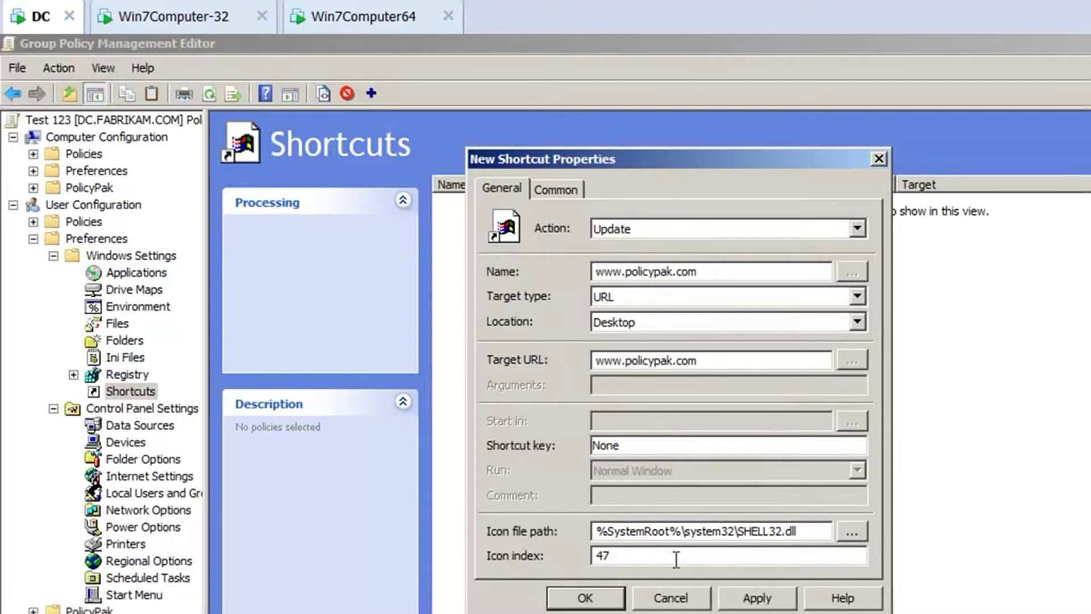
{"action": "left_click", "coordinate": [579, 598]}
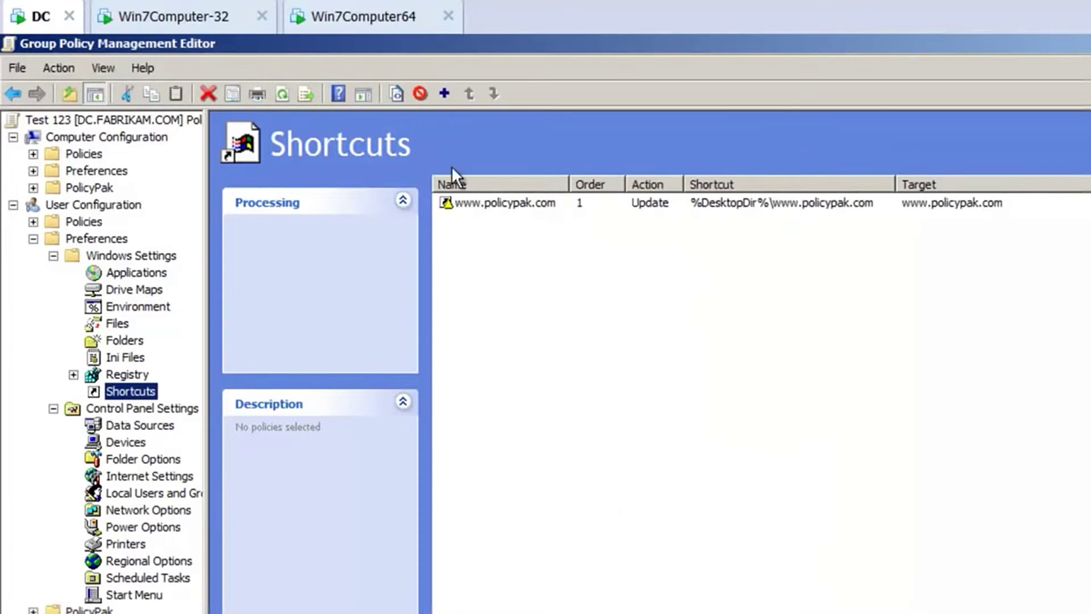
{"action": "left_click_drag", "start_coordinate": [418, 47], "coordinate": [864, 229]}
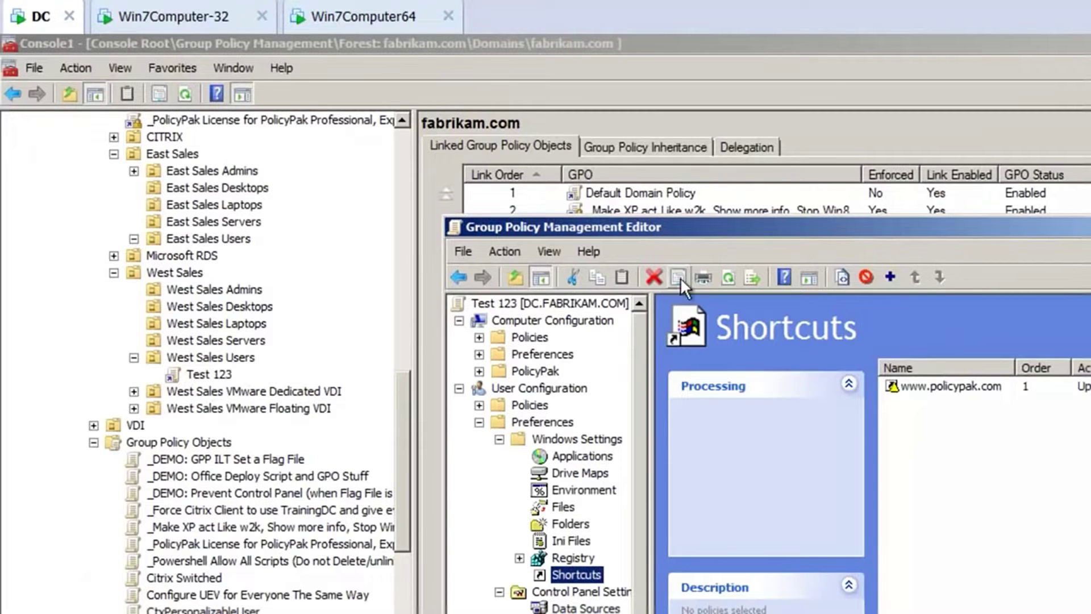
{"action": "double_click", "coordinate": [698, 226]}
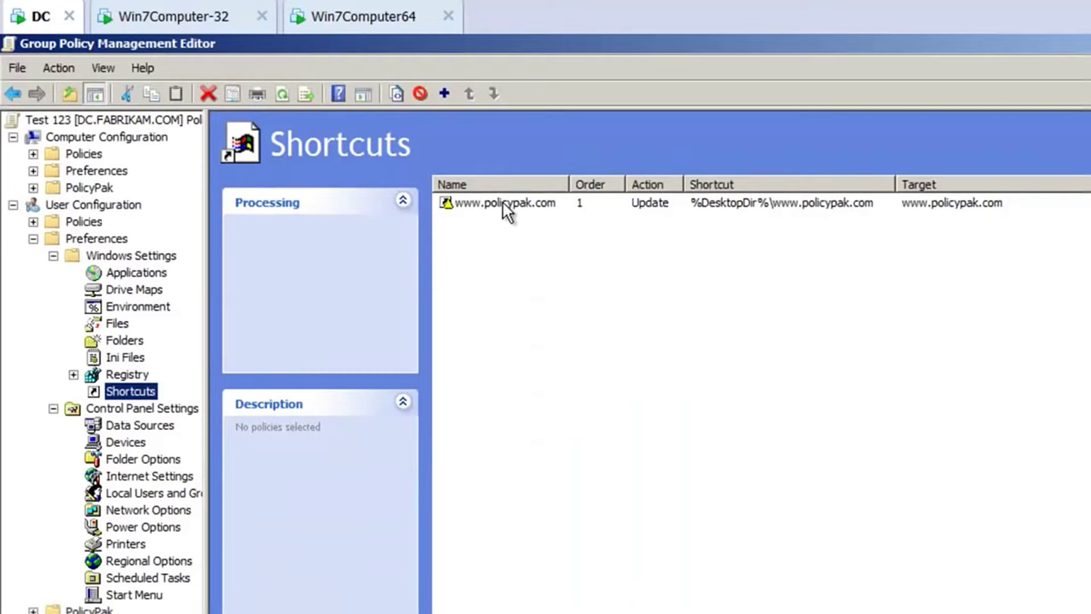
{"action": "double_click", "coordinate": [503, 201]}
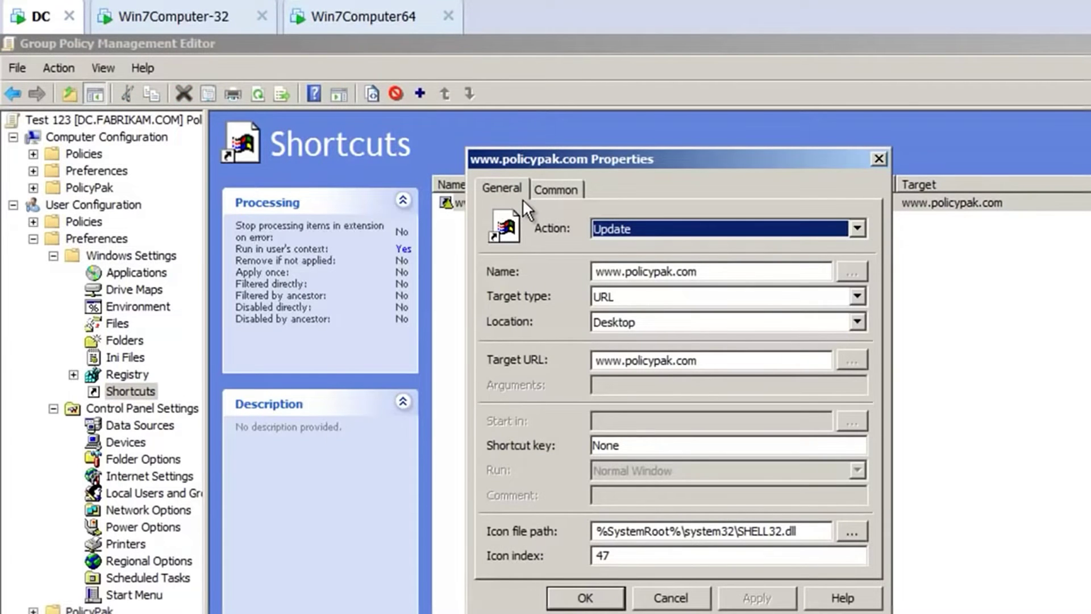
{"action": "left_click", "coordinate": [555, 188]}
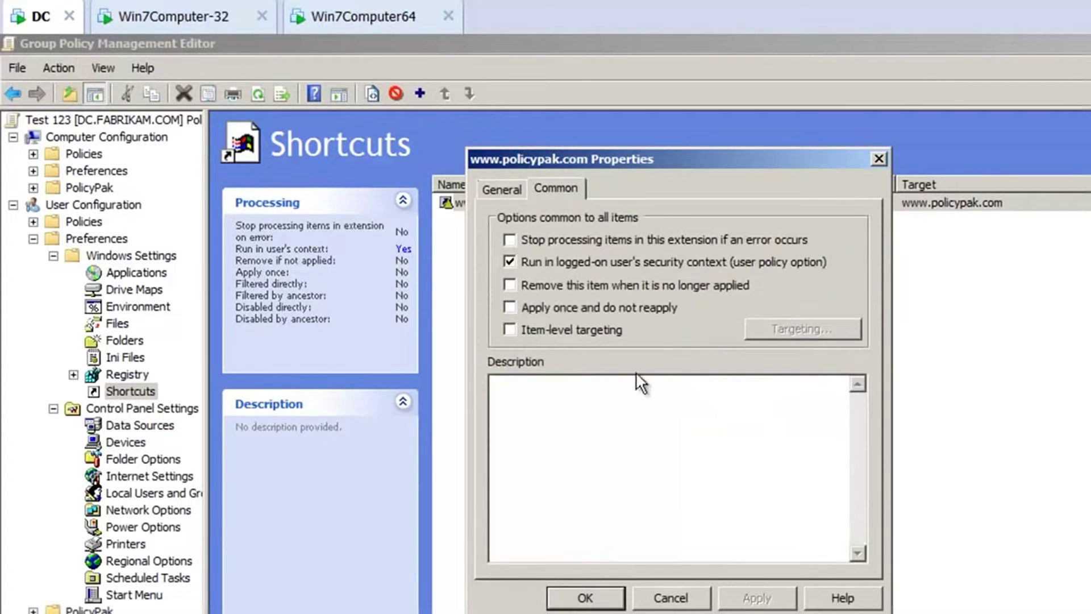
{"action": "left_click", "coordinate": [549, 327]}
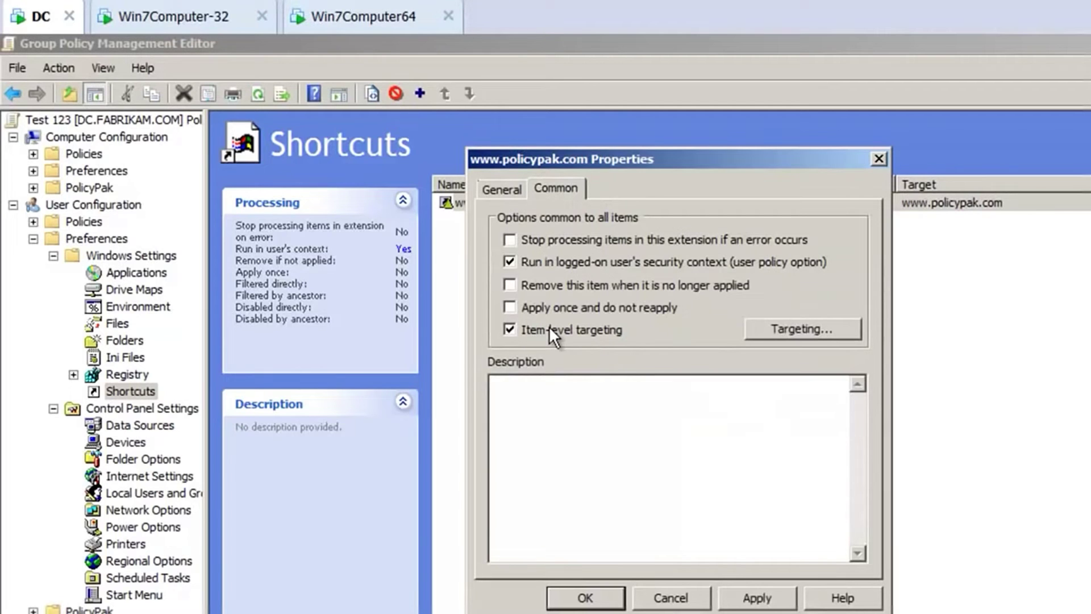
In the Targeting Editor, add an IP Address Range rule and then delete it.
{"action": "left_click", "coordinate": [831, 329]}
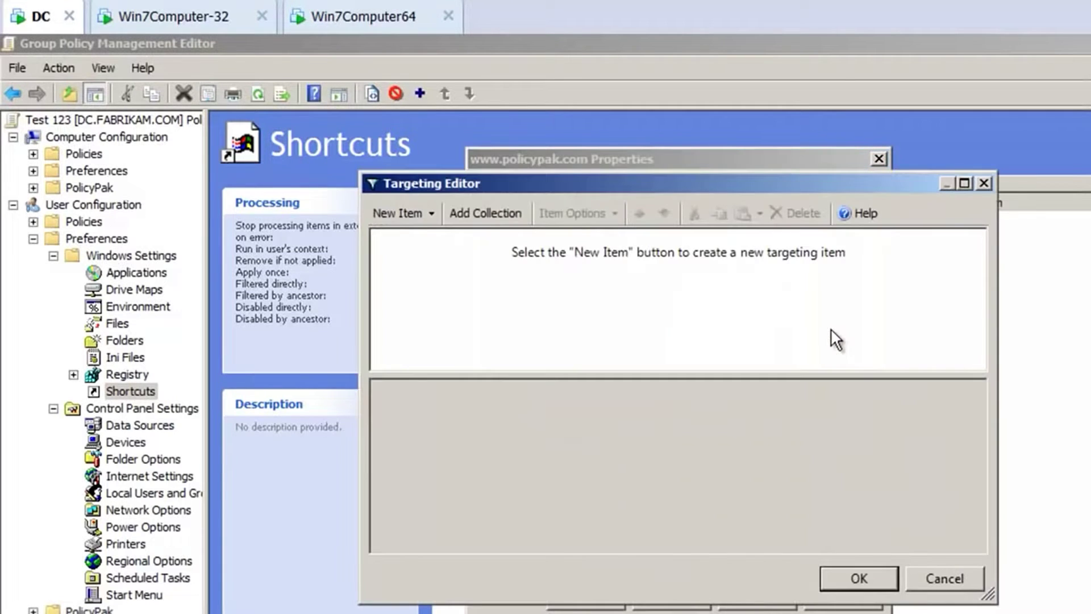
{"action": "left_click", "coordinate": [404, 209]}
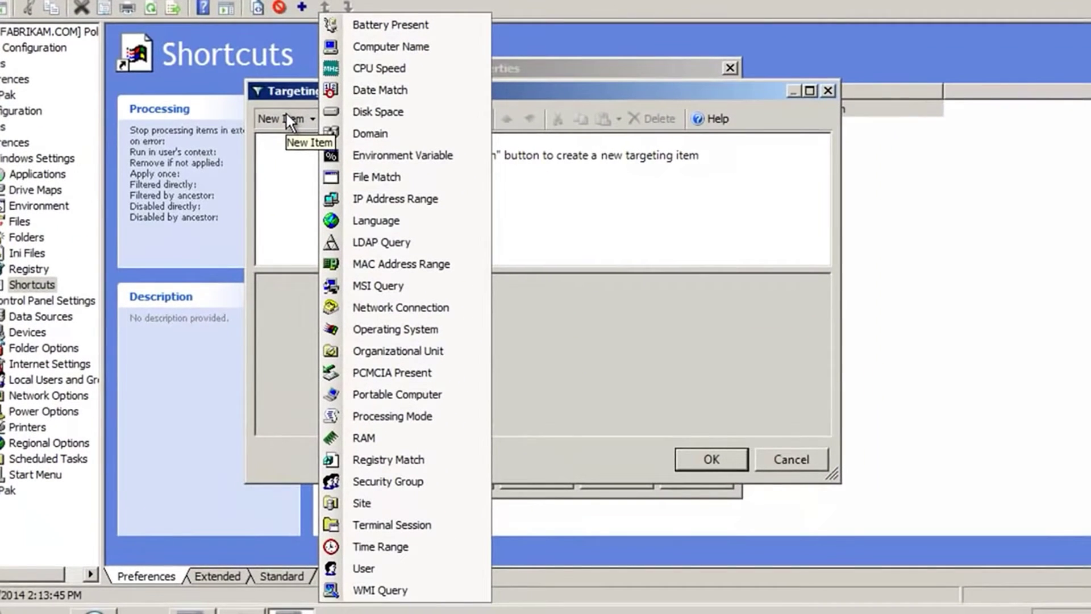
{"action": "left_click", "coordinate": [396, 204]}
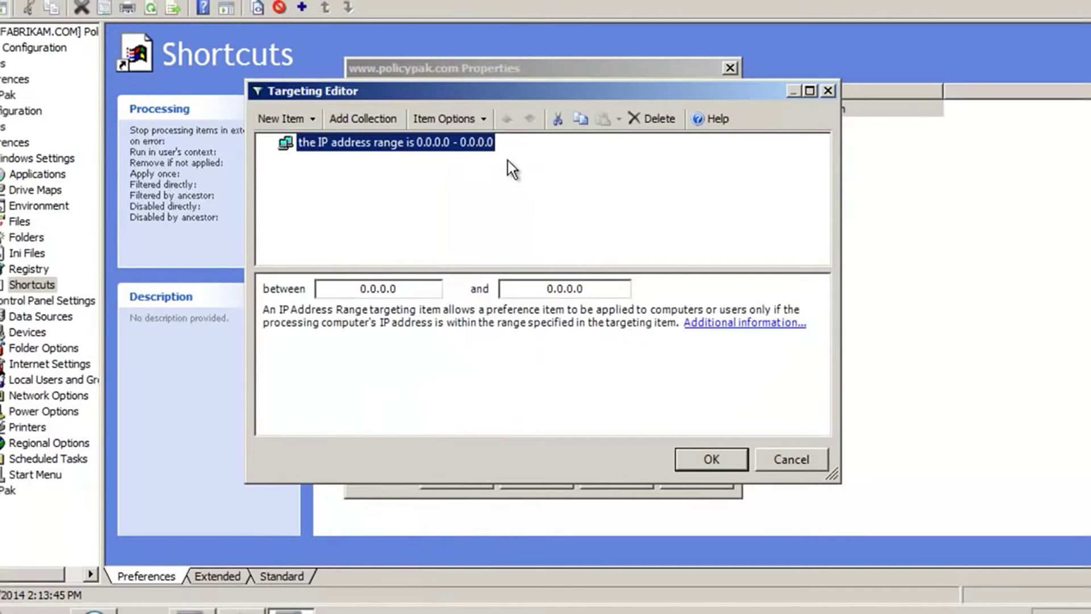
{"action": "key", "text": "Delete"}
Add and delete a Windows 7 Operating System rule, then add a Security Group rule.
{"action": "left_click", "coordinate": [296, 117]}
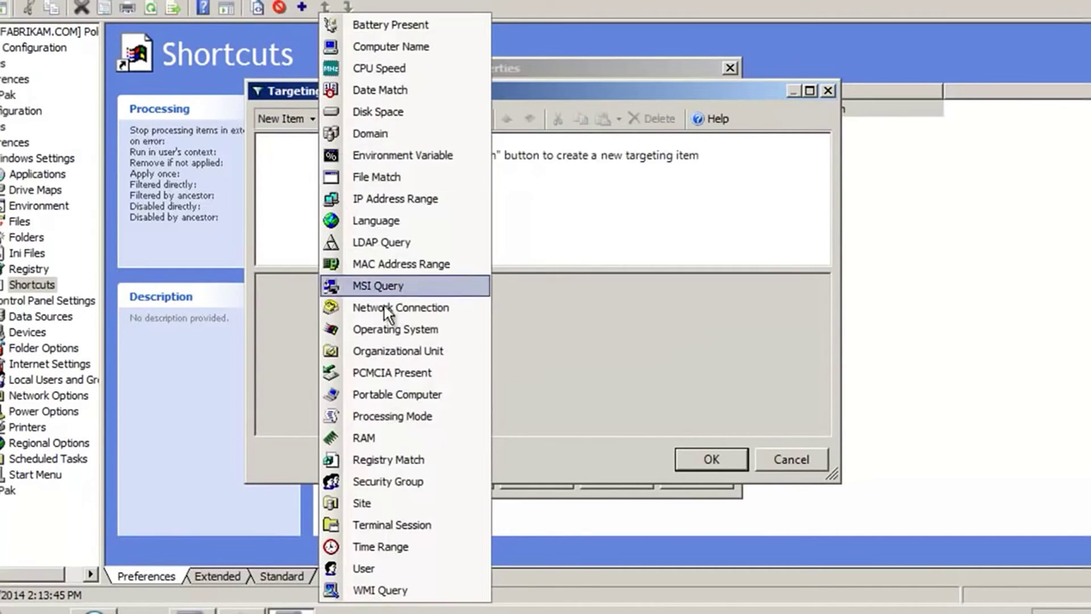
{"action": "left_click", "coordinate": [387, 330]}
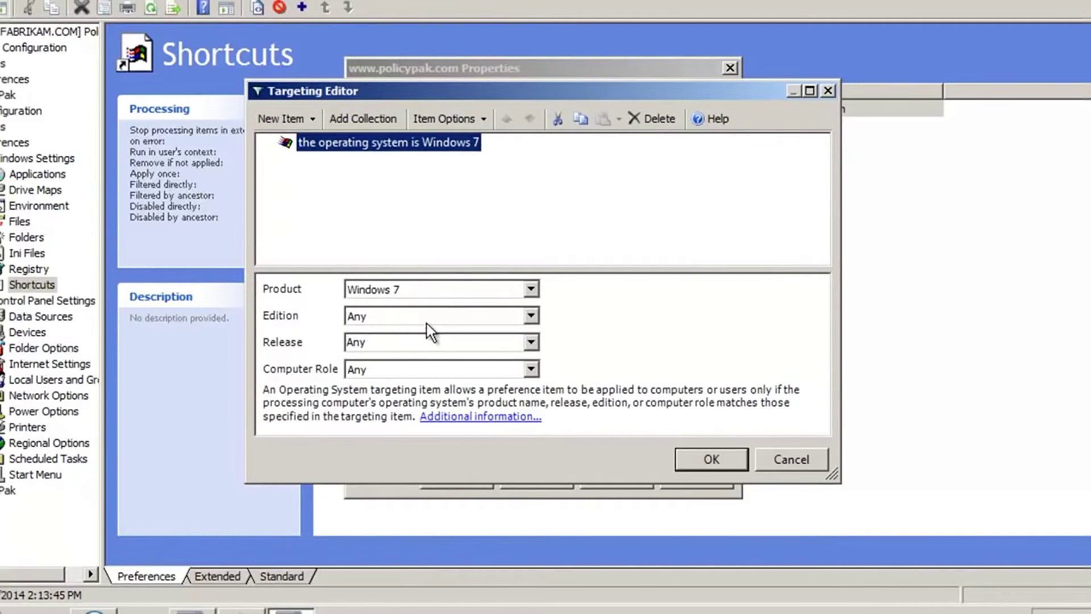
{"action": "left_click", "coordinate": [427, 318]}
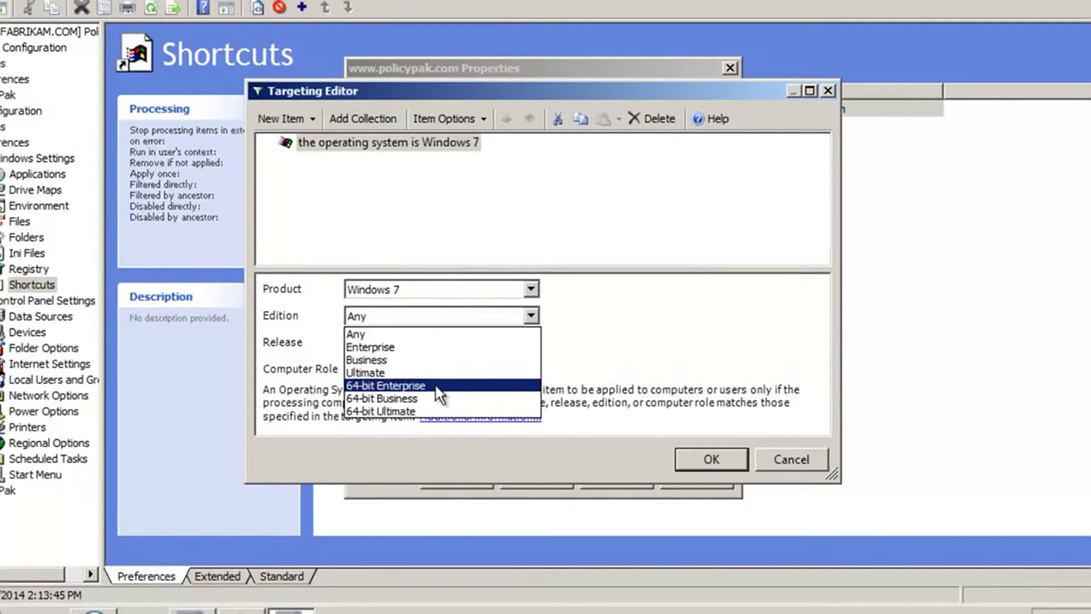
{"action": "left_click", "coordinate": [465, 292]}
{"action": "left_click", "coordinate": [465, 292]}
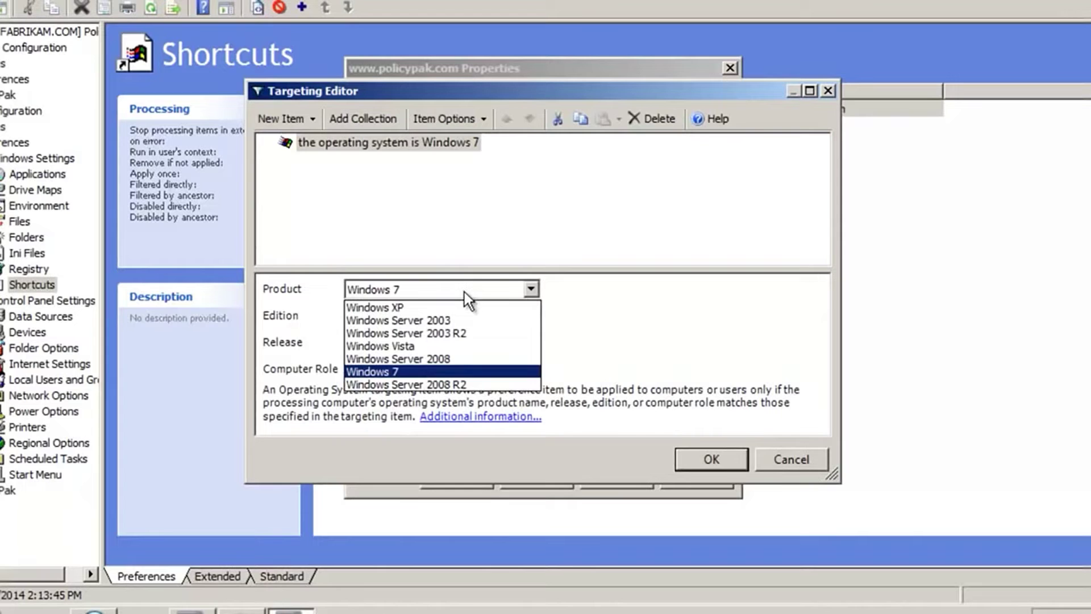
{"action": "left_click", "coordinate": [465, 292]}
{"action": "left_click", "coordinate": [365, 152]}
{"action": "key", "text": "Delete"}
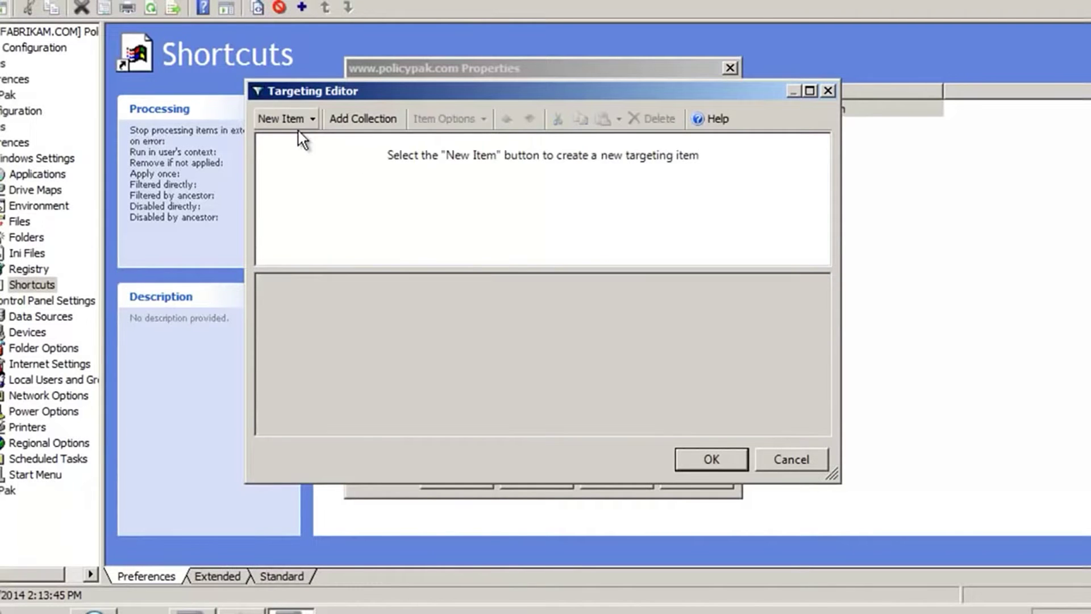
{"action": "left_click", "coordinate": [287, 125]}
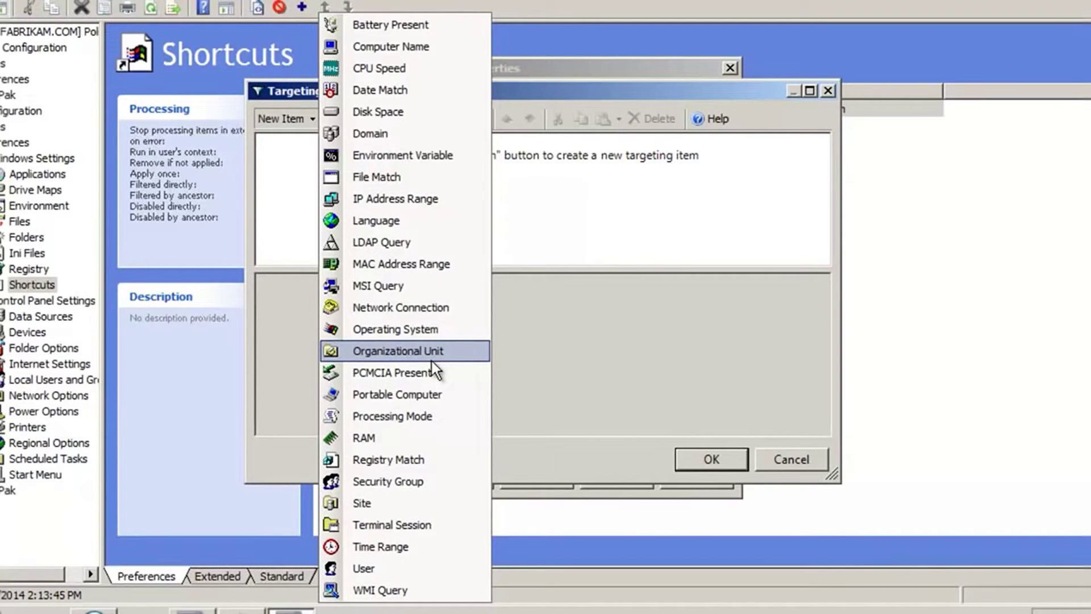
{"action": "left_click", "coordinate": [438, 481]}
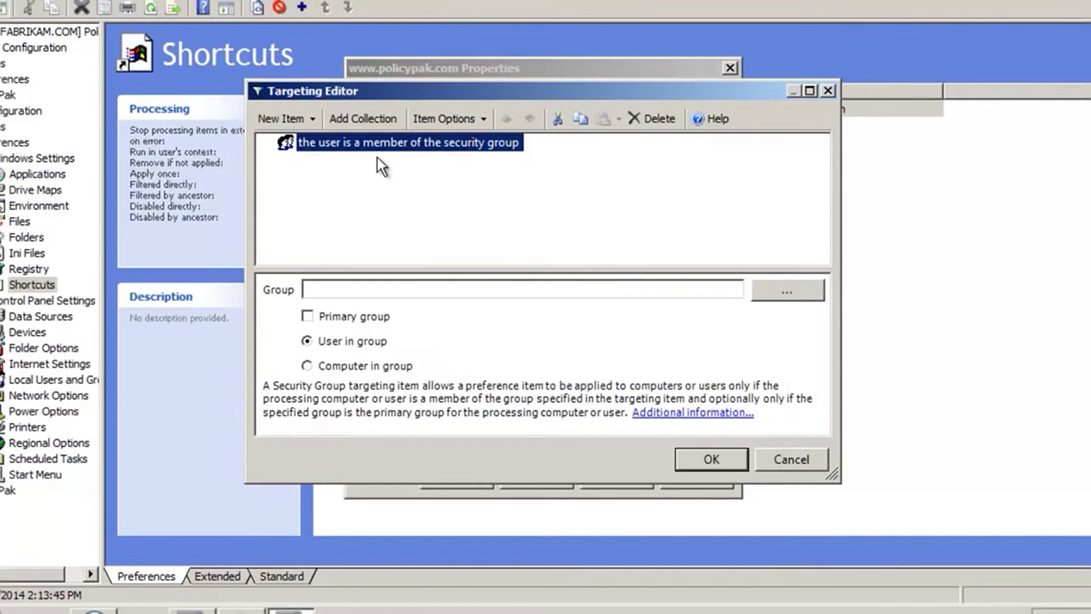
Replace the Security Group rule with a Computer Name rule matching *32*, and save the shortcut.
{"action": "key", "text": "Delete"}
{"action": "left_click_drag", "start_coordinate": [399, 89], "coordinate": [577, 124]}
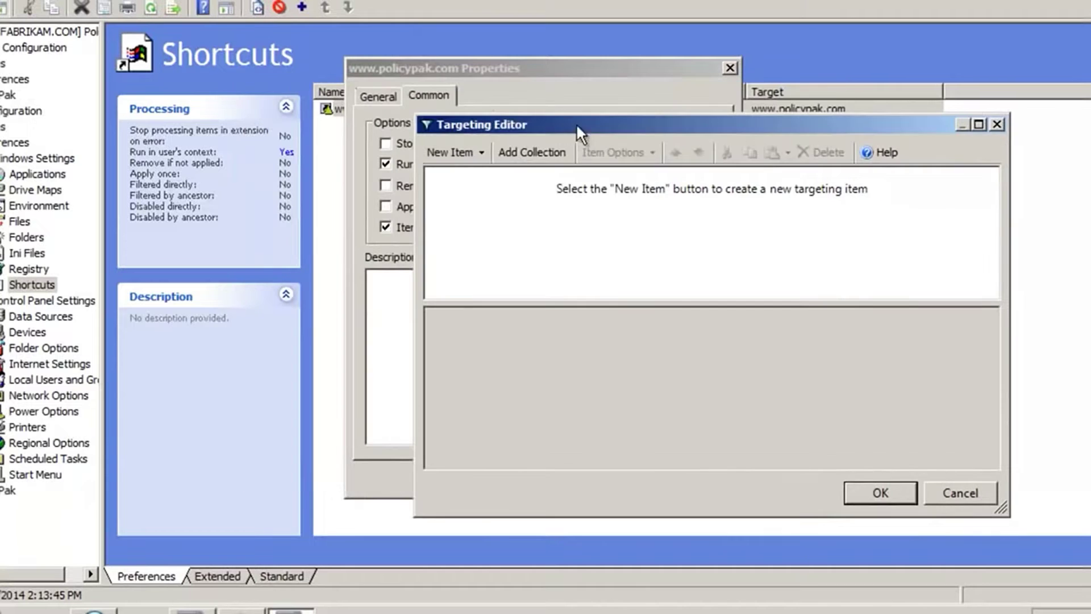
{"action": "left_click", "coordinate": [475, 153]}
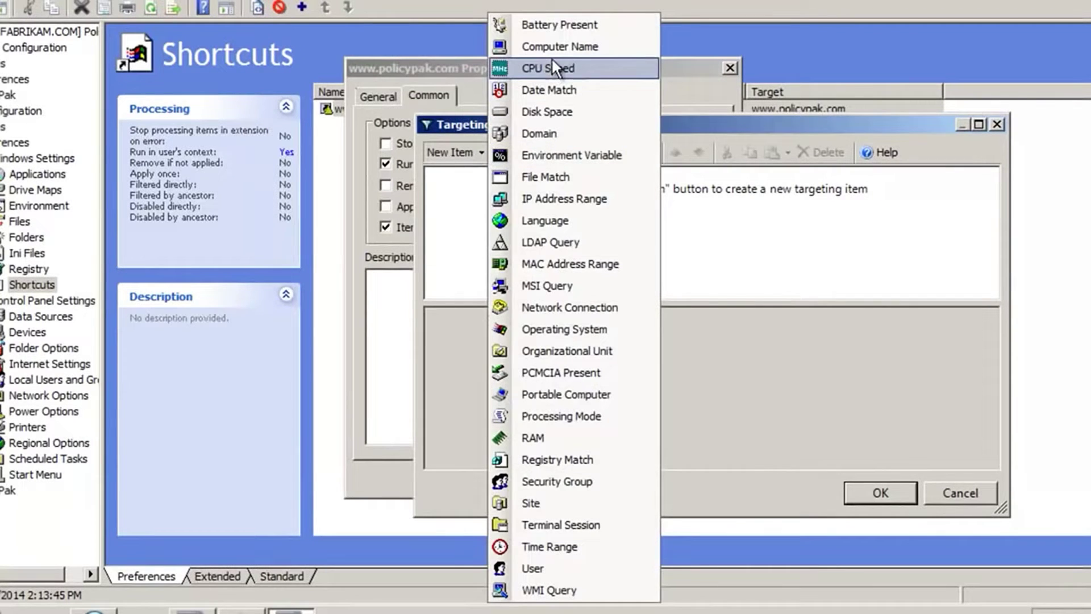
{"action": "left_click", "coordinate": [566, 47]}
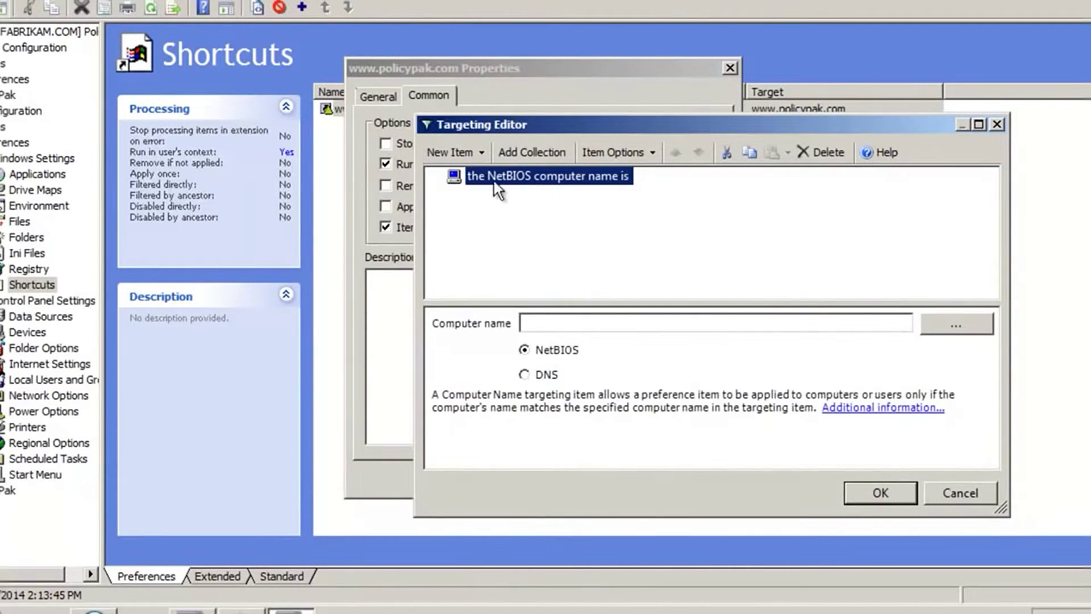
{"action": "left_click", "coordinate": [570, 322]}
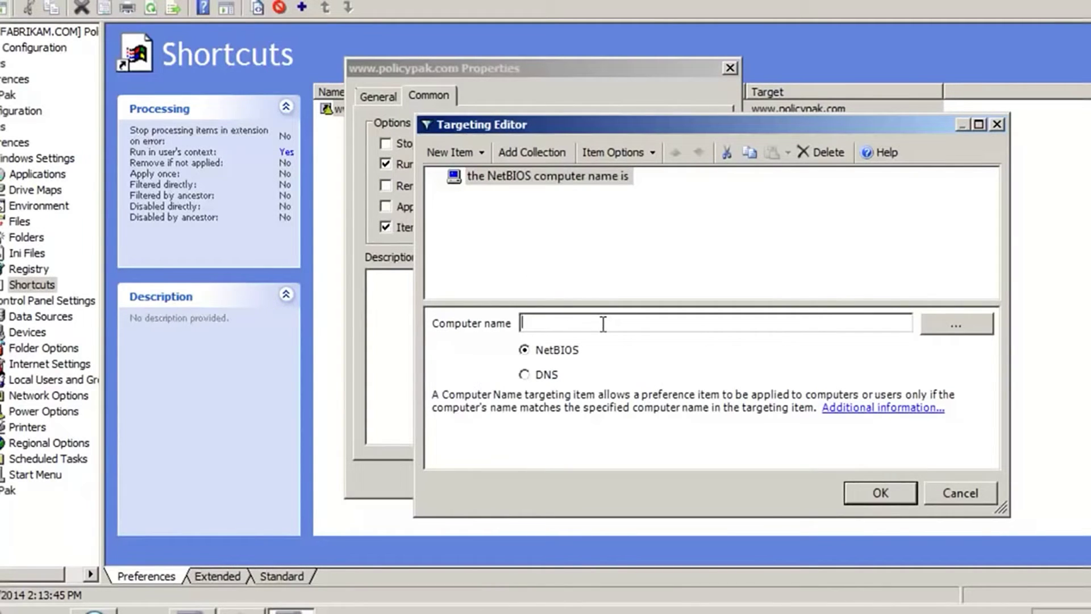
{"action": "type", "text": "*32*"}
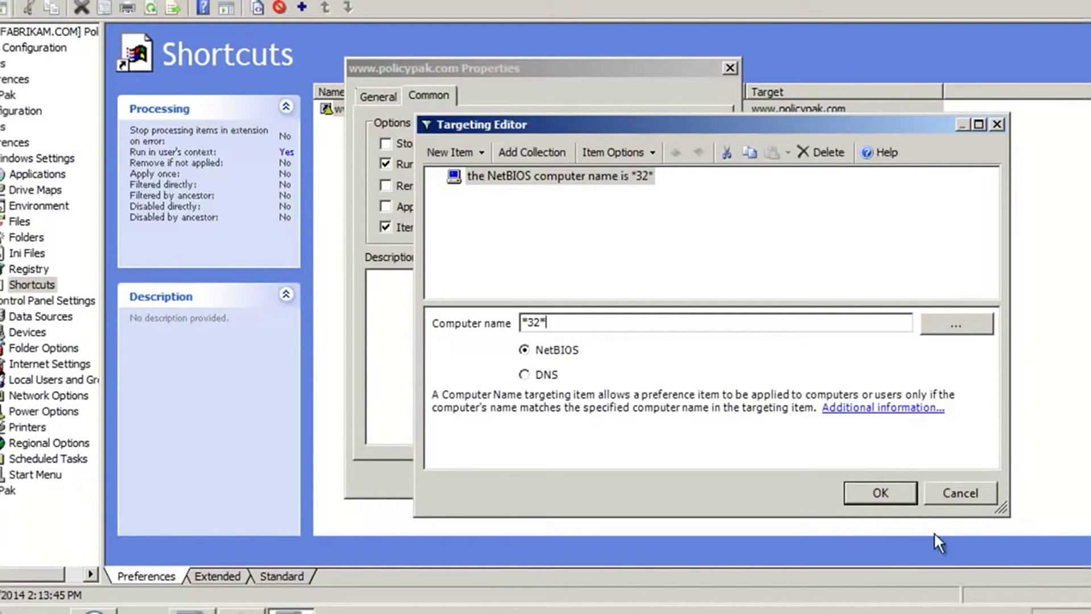
{"action": "left_click", "coordinate": [873, 499]}
{"action": "left_click", "coordinate": [458, 475]}
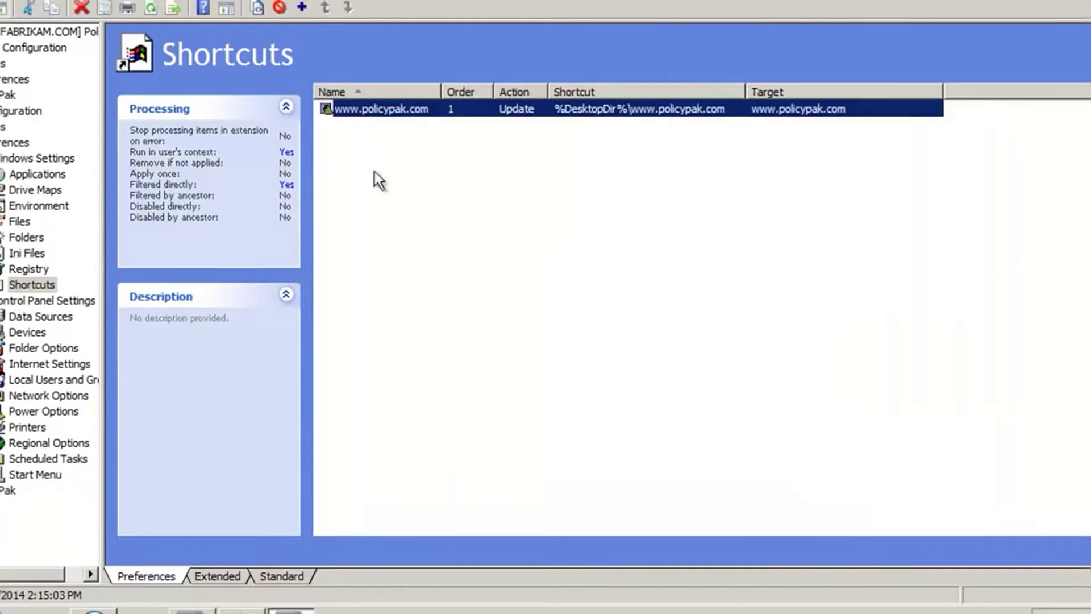
{"action": "right_click", "coordinate": [360, 143]}
{"action": "mouse_move", "coordinate": [386, 150]}
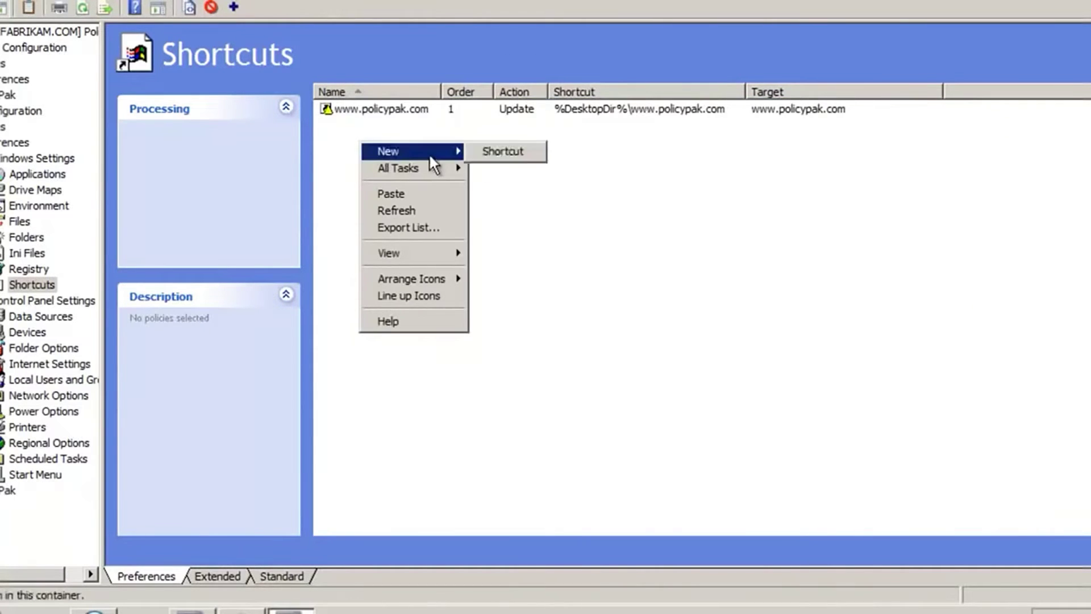
{"action": "left_click", "coordinate": [503, 151]}
{"action": "left_click", "coordinate": [566, 200]}
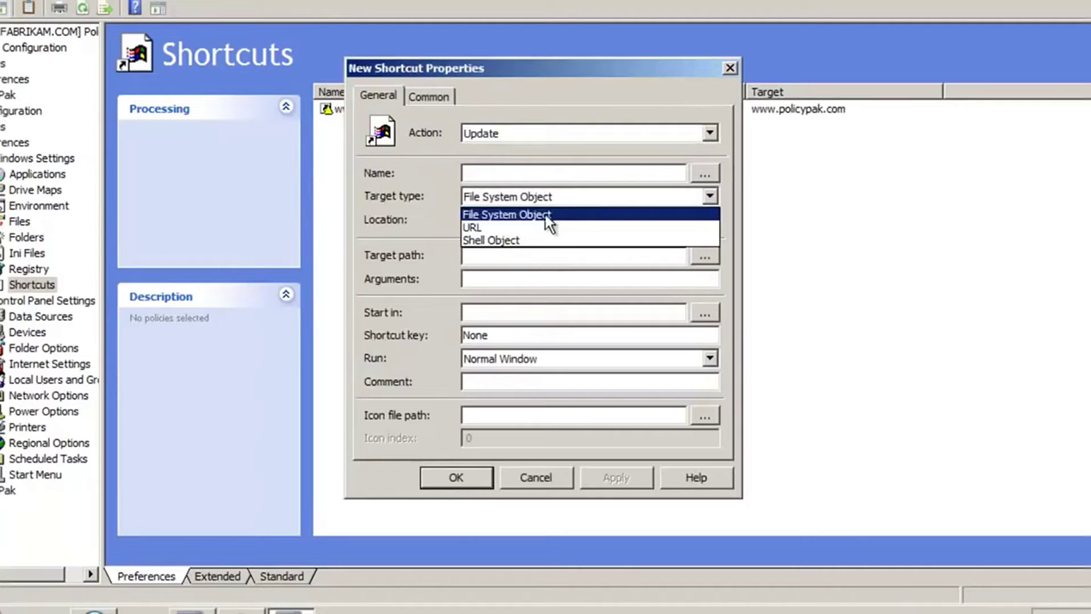
{"action": "left_click", "coordinate": [539, 226]}
{"action": "left_click", "coordinate": [528, 222]}
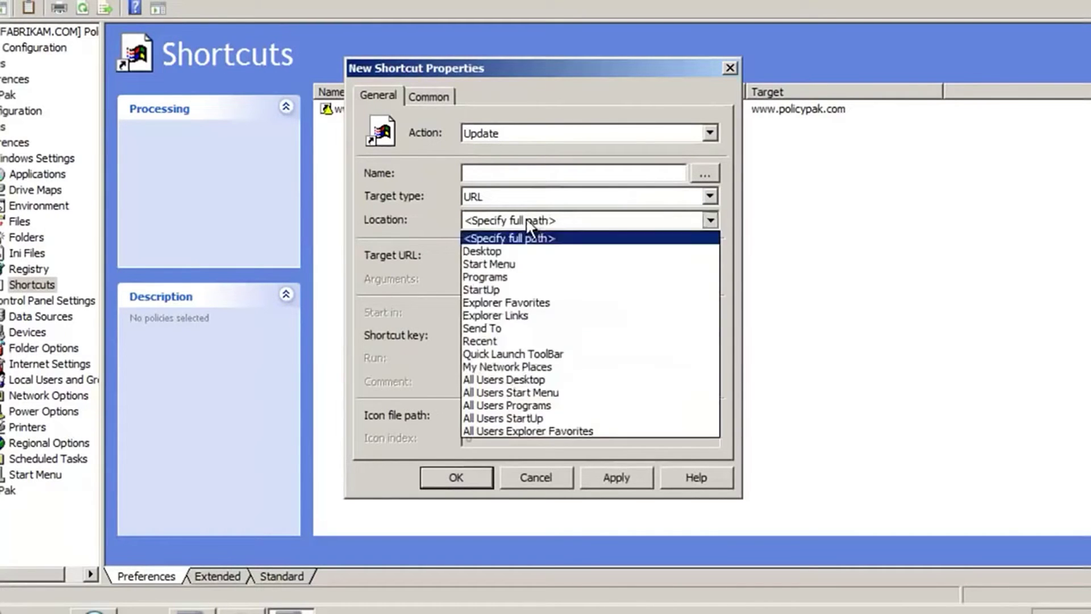
{"action": "left_click", "coordinate": [512, 252]}
{"action": "left_click", "coordinate": [536, 175]}
{"action": "type", "text": "www.GPanswers.com"}
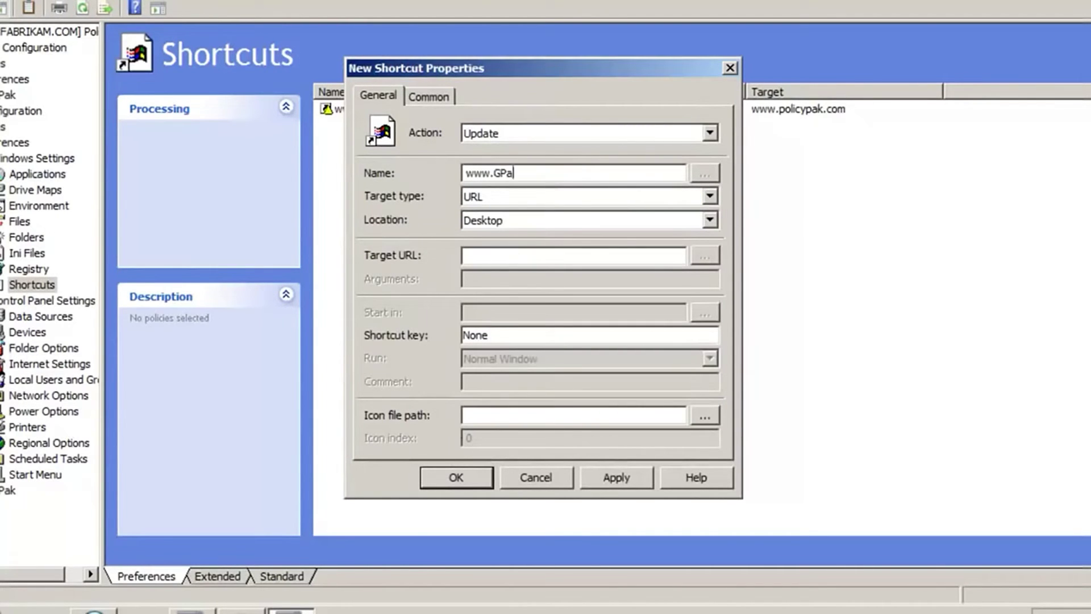
{"action": "key", "text": "shift+Home"}
{"action": "key", "text": "ctrl+c"}
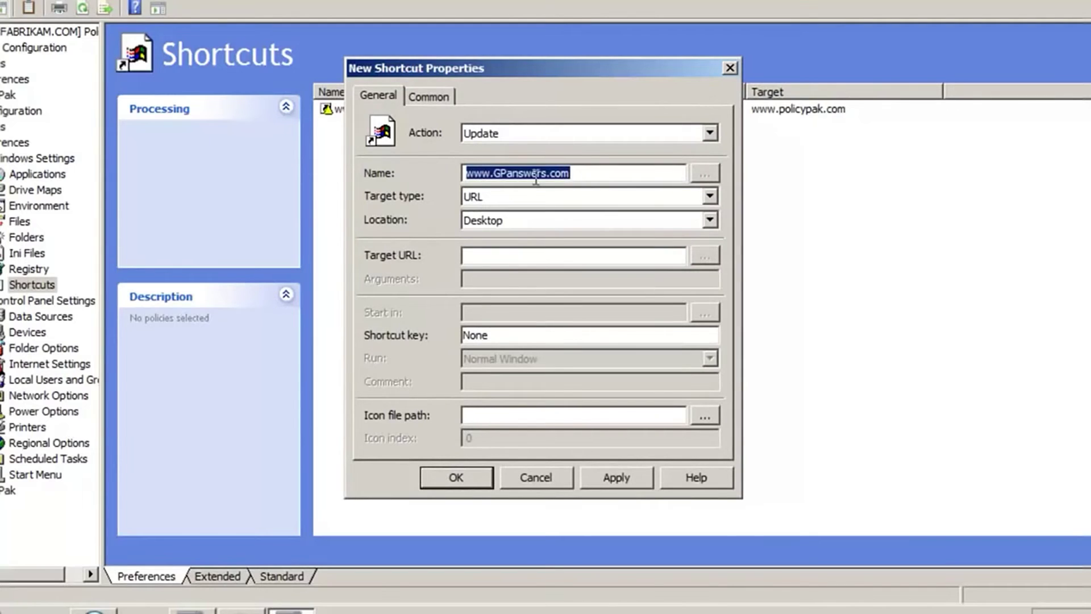
{"action": "left_click", "coordinate": [538, 253]}
{"action": "key", "text": "ctrl+v"}
{"action": "left_click", "coordinate": [706, 417]}
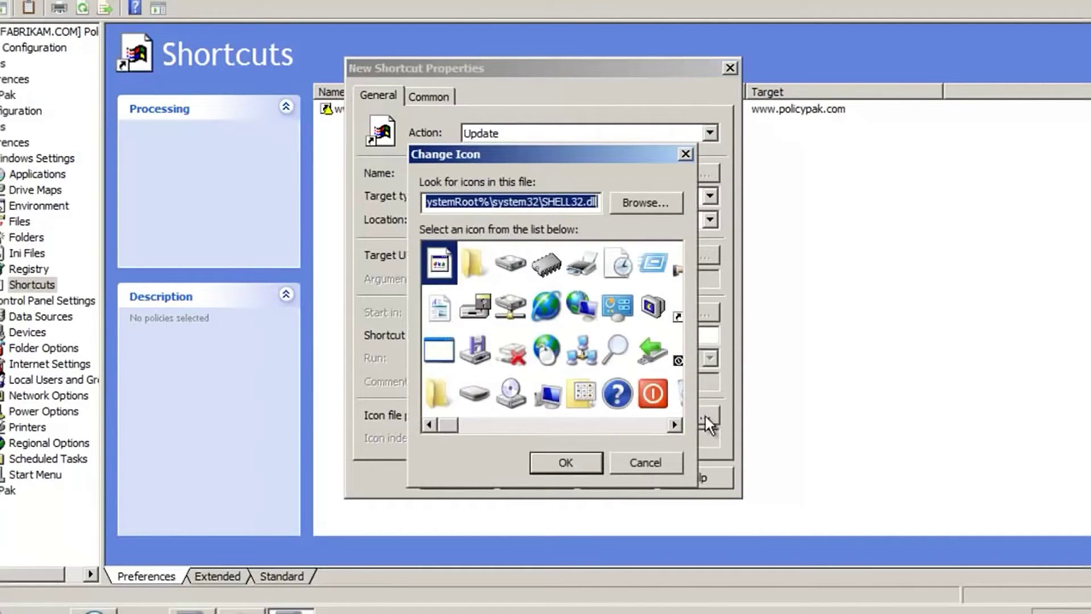
{"action": "left_click", "coordinate": [672, 427]}
{"action": "left_click", "coordinate": [672, 426]}
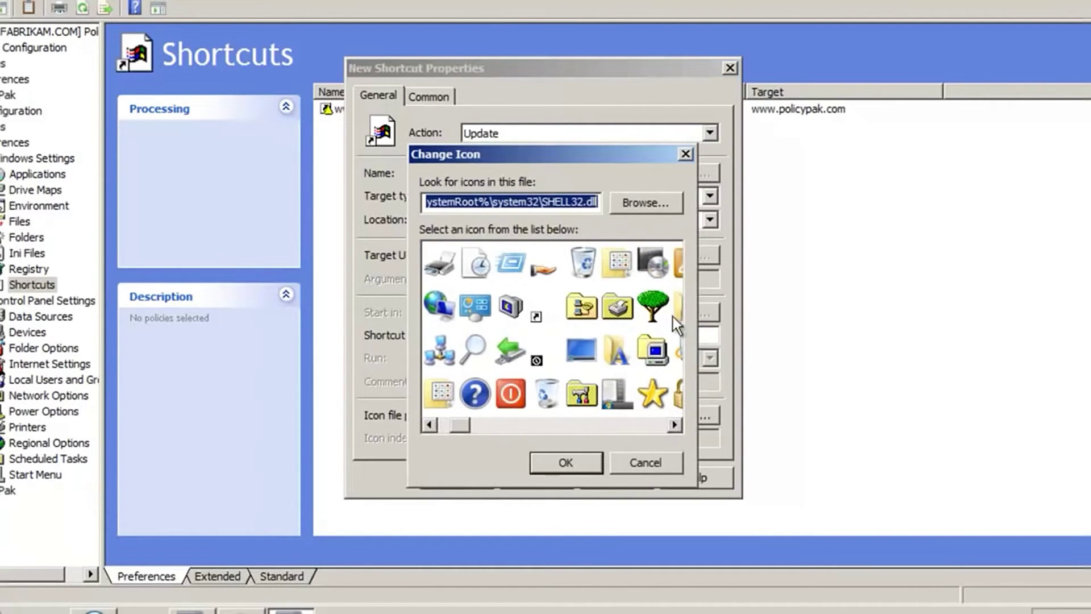
{"action": "left_click", "coordinate": [654, 310]}
{"action": "left_click", "coordinate": [537, 464]}
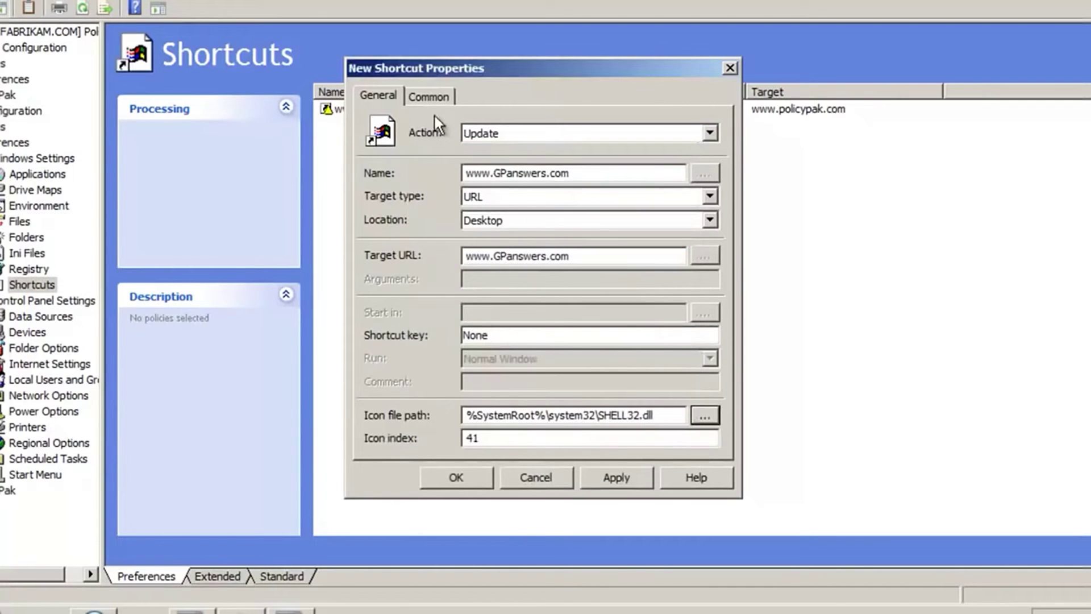
{"action": "left_click", "coordinate": [428, 96]}
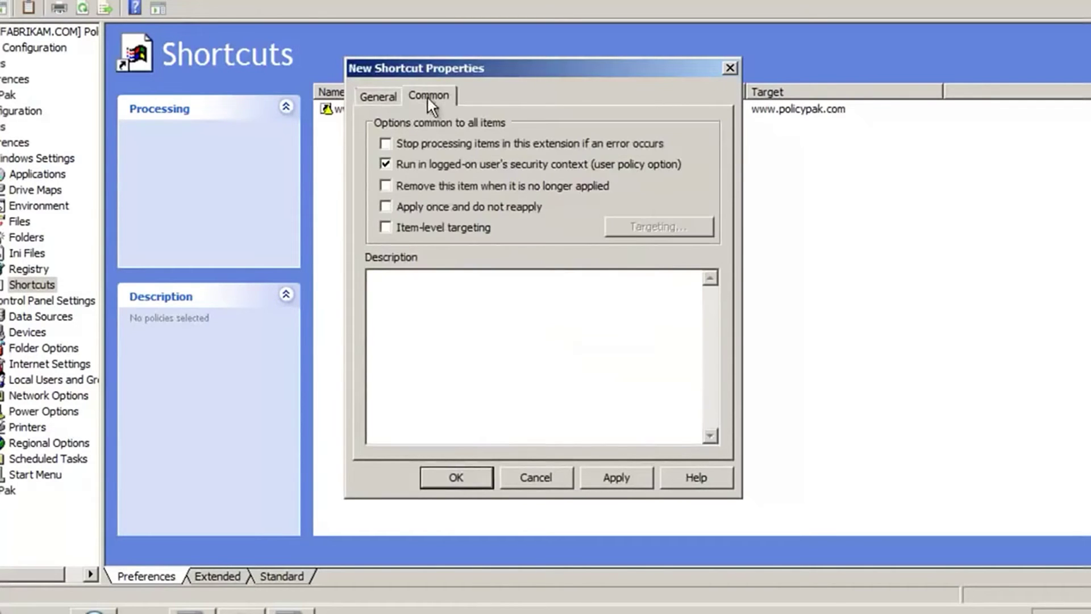
{"action": "left_click", "coordinate": [443, 229]}
{"action": "left_click", "coordinate": [649, 227]}
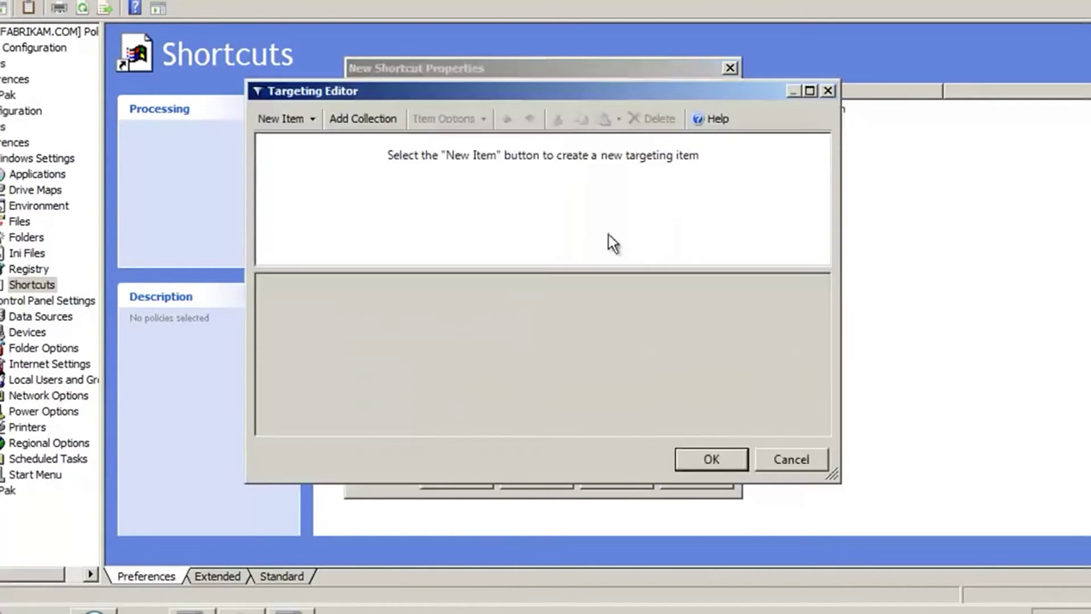
{"action": "left_click", "coordinate": [288, 119]}
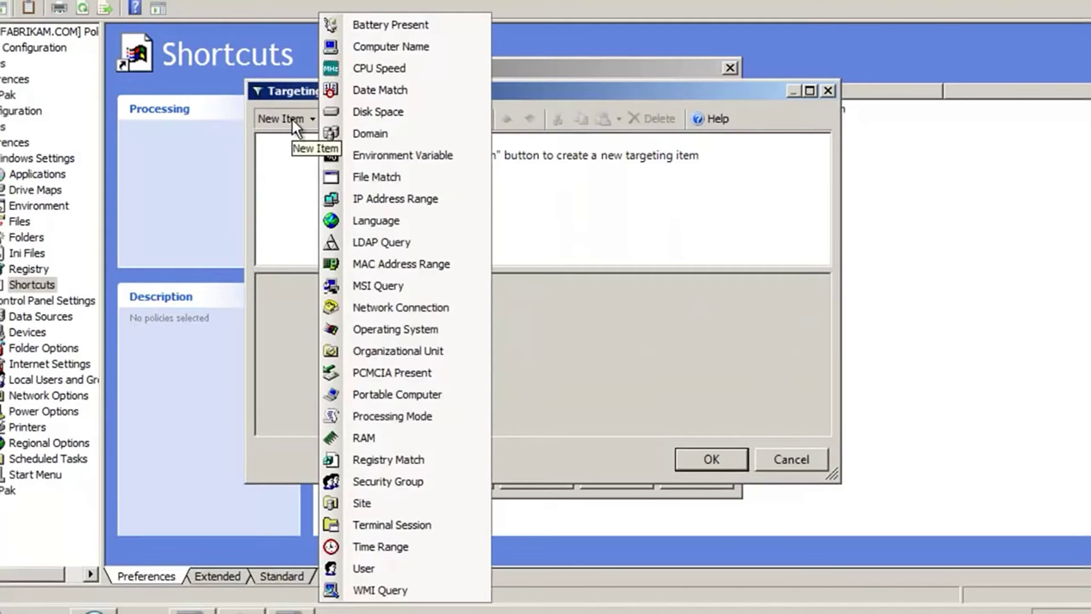
{"action": "left_click", "coordinate": [389, 51]}
{"action": "left_click", "coordinate": [434, 289]}
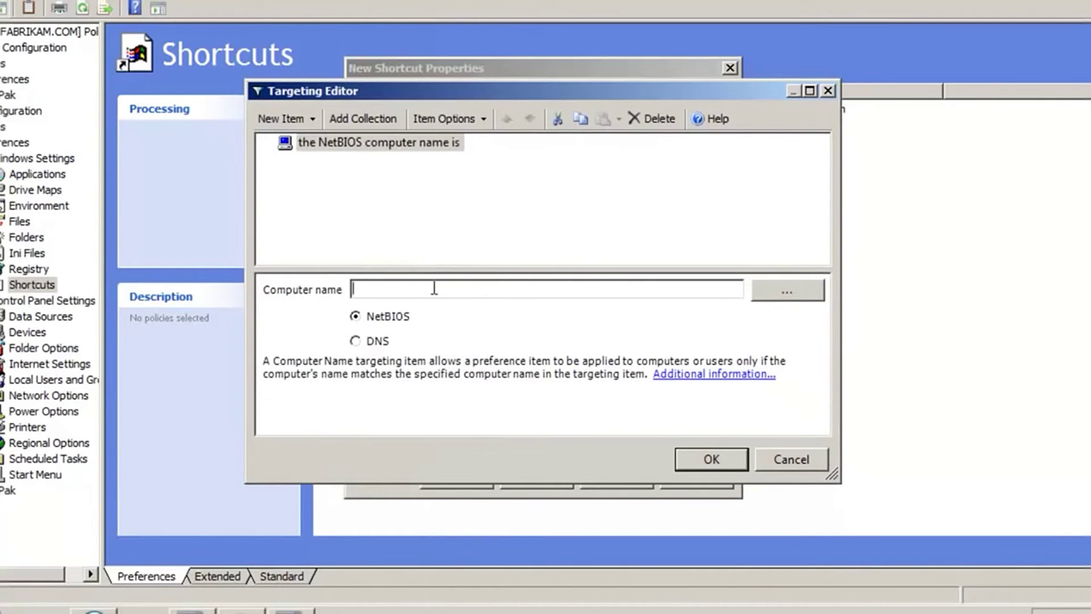
{"action": "type", "text": "^64*"}
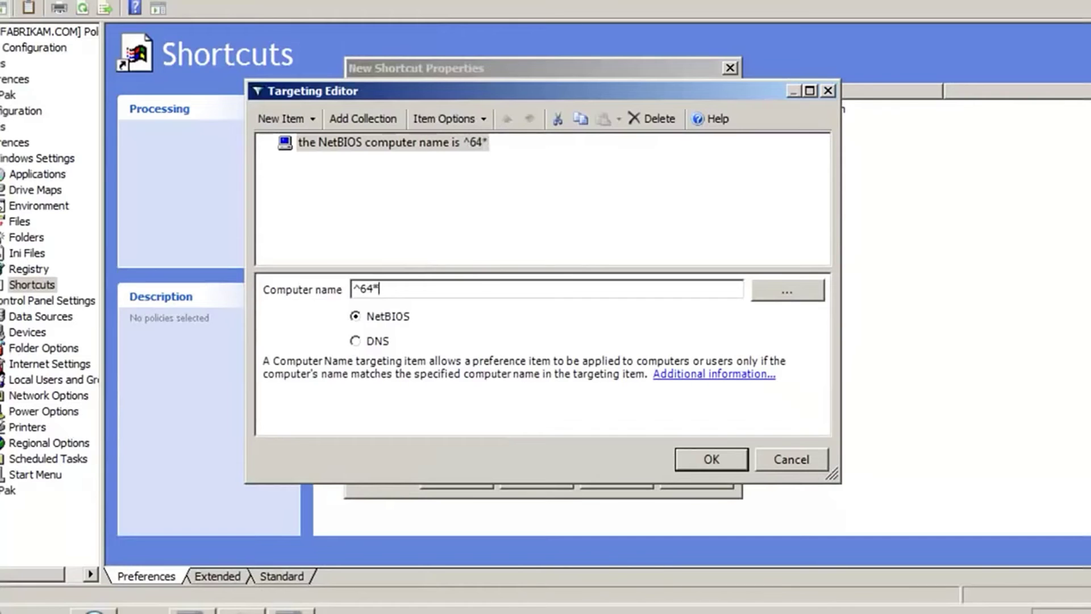
{"action": "key", "text": "BackSpace"}
{"action": "key", "text": "BackSpace"}
{"action": "key", "text": "BackSpace"}
{"action": "key", "text": "BackSpace"}
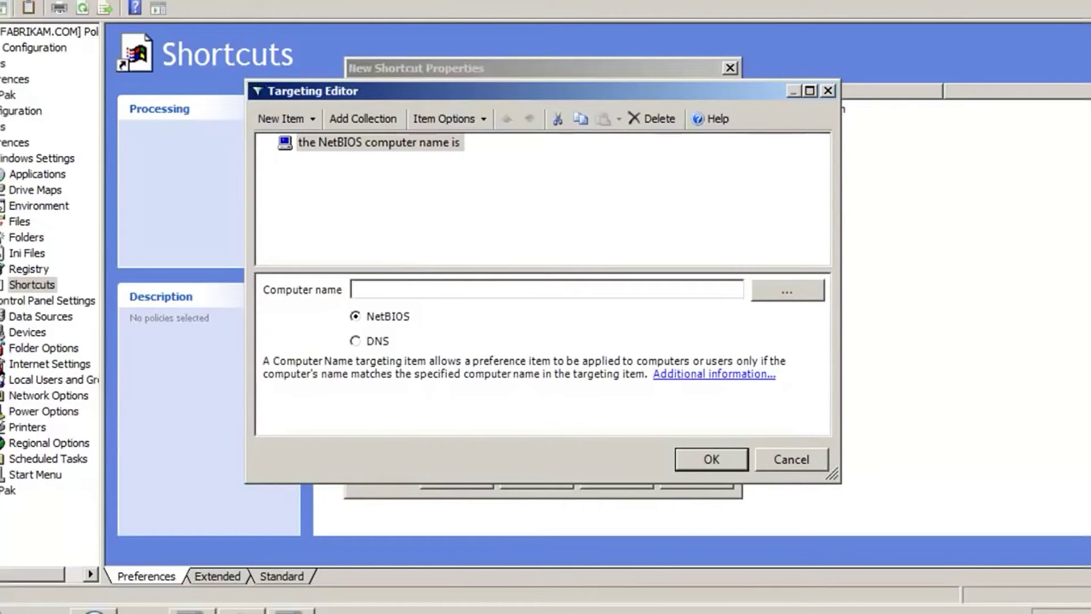
{"action": "type", "text": "*64*"}
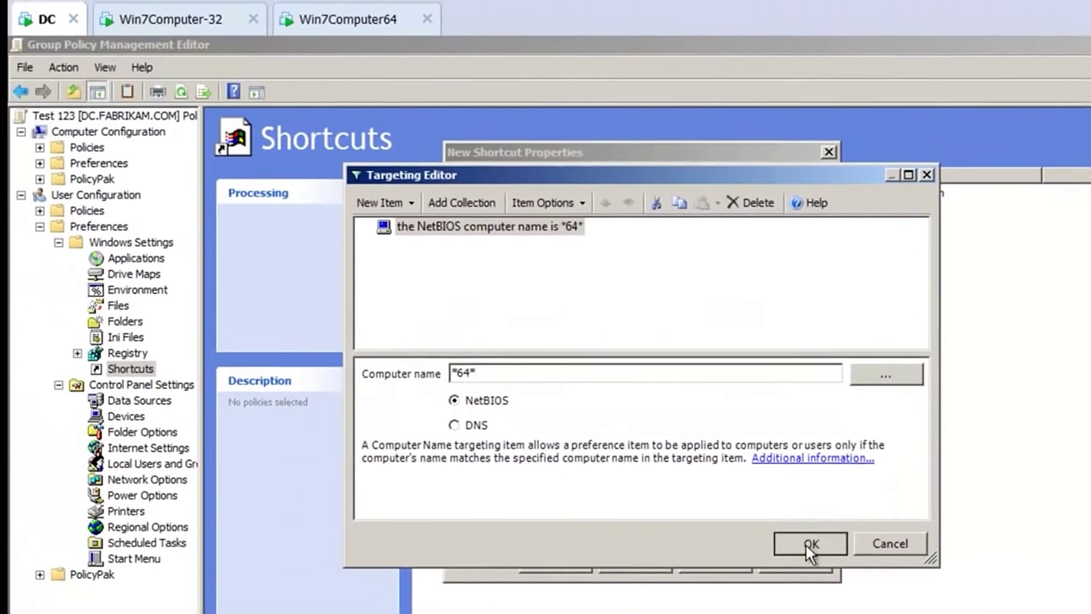
{"action": "left_click", "coordinate": [712, 460]}
{"action": "left_click", "coordinate": [572, 562]}
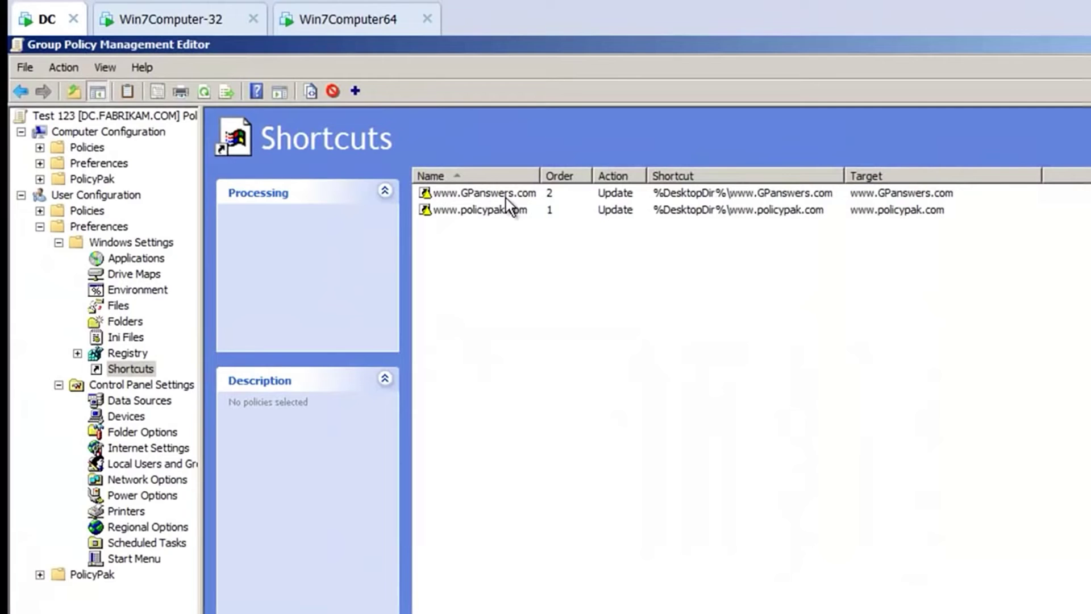
Run gpupdate from a Command Prompt on the Windows 7 test computers.
{"action": "left_click", "coordinate": [188, 22]}
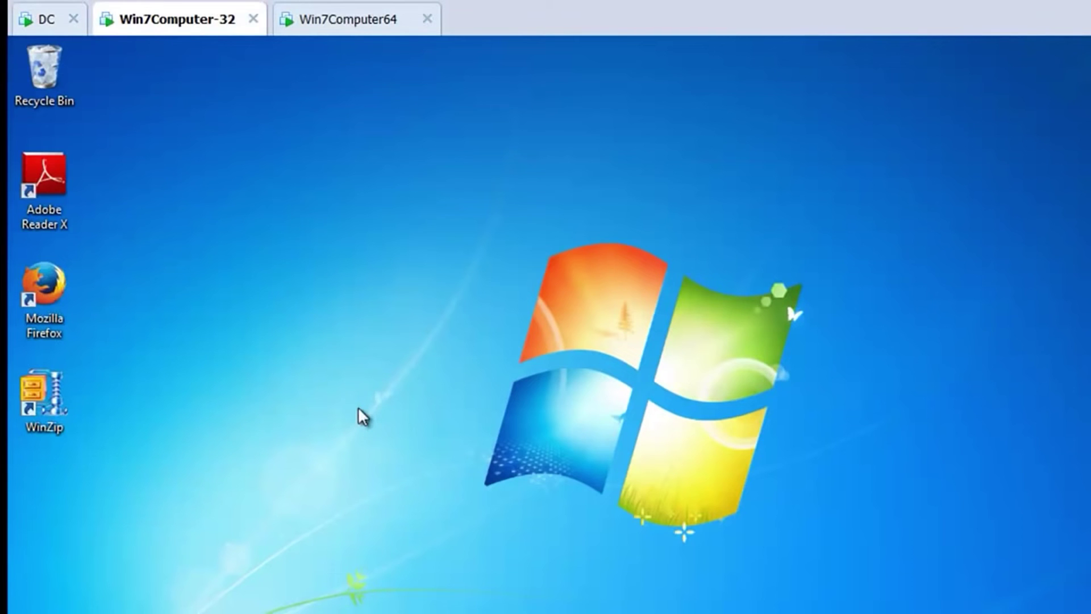
{"action": "key", "text": "super"}
{"action": "type", "text": "cmd"}
{"action": "key", "text": "Return"}
{"action": "type", "text": "gpupdate"}
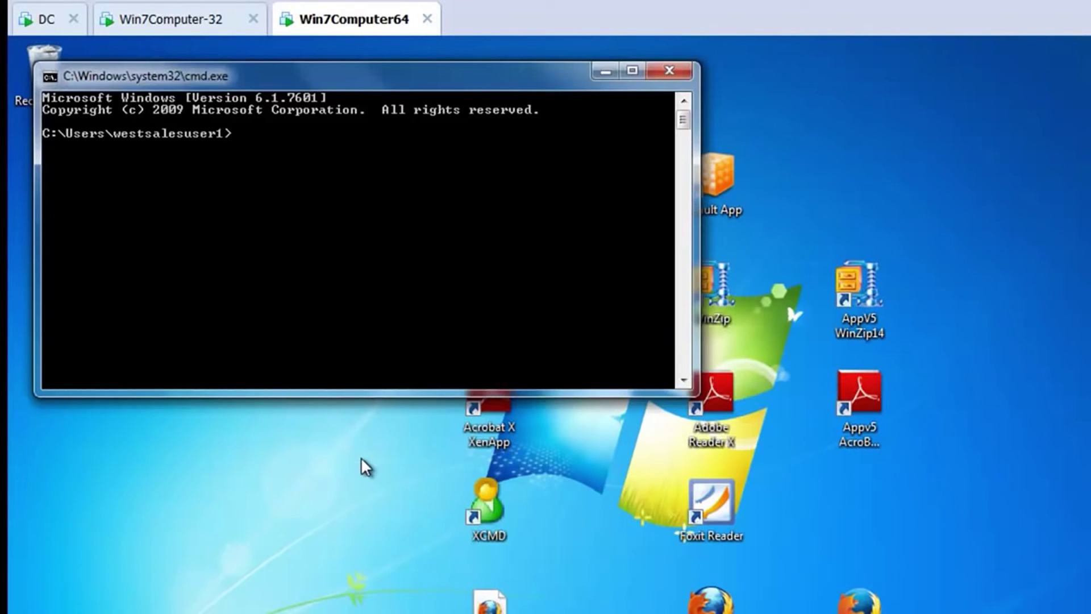
{"action": "type", "text": "gpupdate"}
{"action": "key", "text": "Return"}
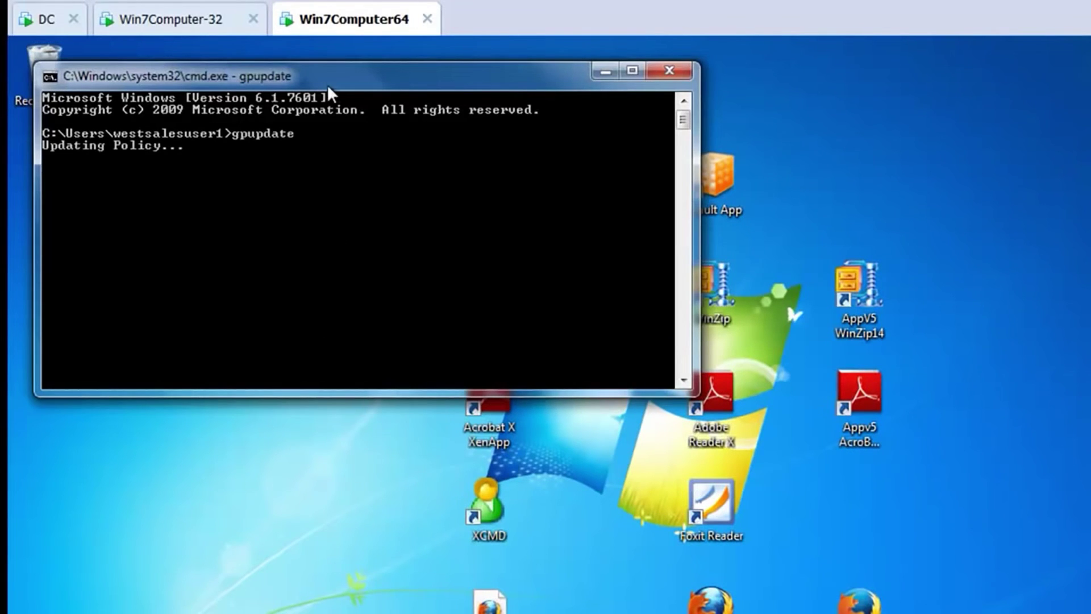
{"action": "left_click_drag", "start_coordinate": [328, 80], "coordinate": [457, 204]}
{"action": "left_click", "coordinate": [188, 29]}
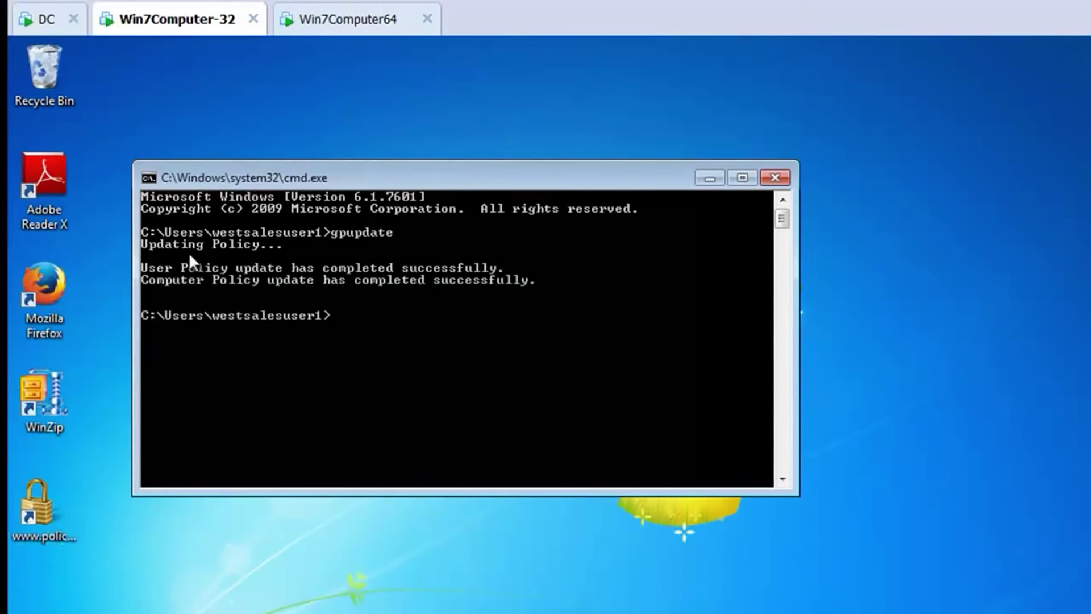
{"action": "left_click", "coordinate": [346, 32]}
{"action": "left_click", "coordinate": [57, 211]}
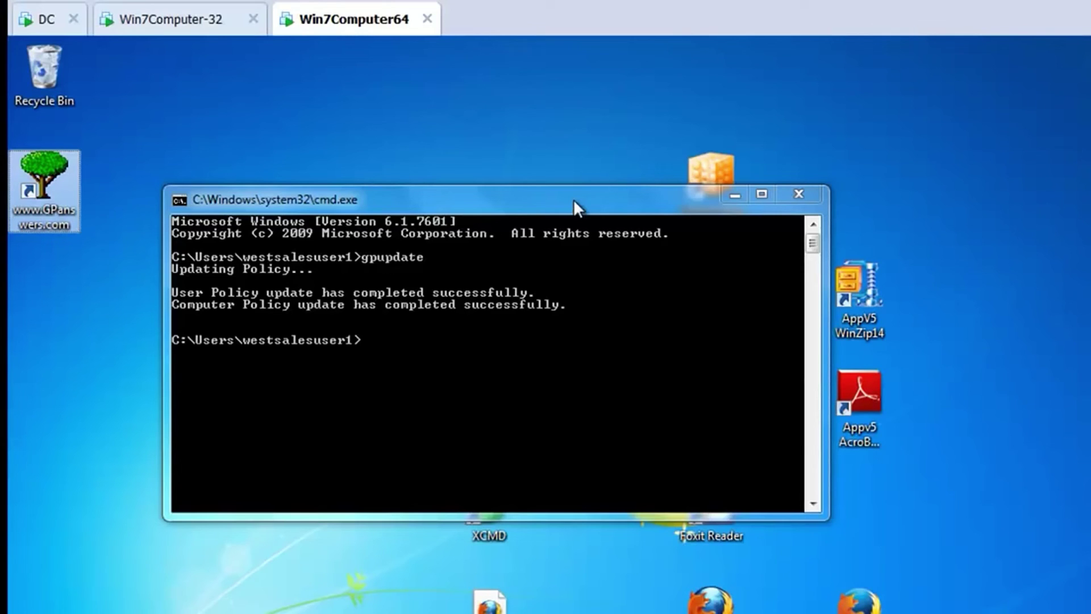
{"action": "left_click", "coordinate": [45, 21]}
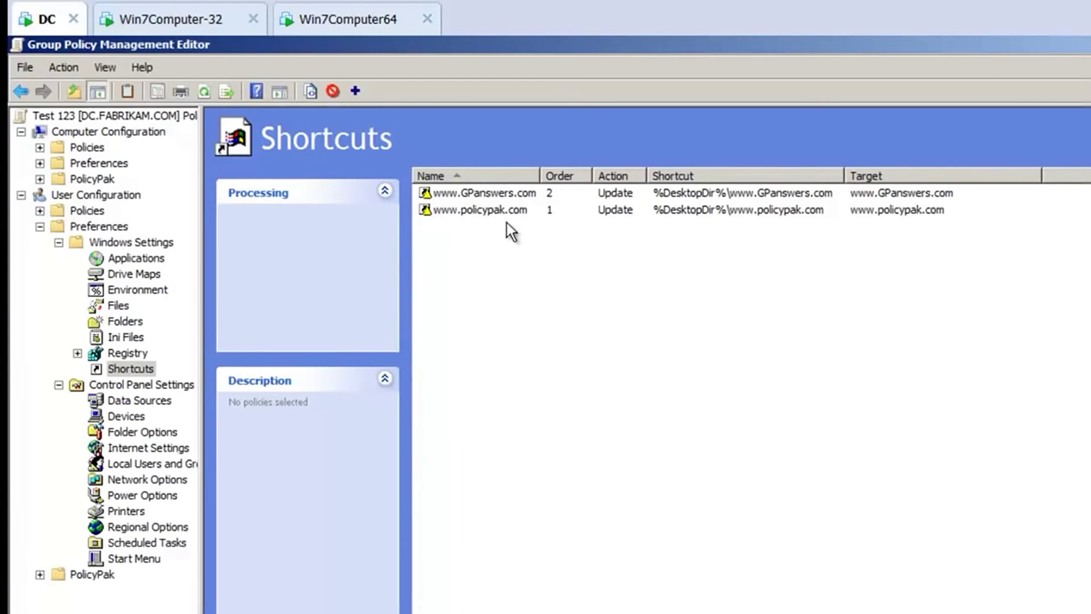
{"action": "double_click", "coordinate": [487, 212]}
{"action": "left_click", "coordinate": [548, 180]}
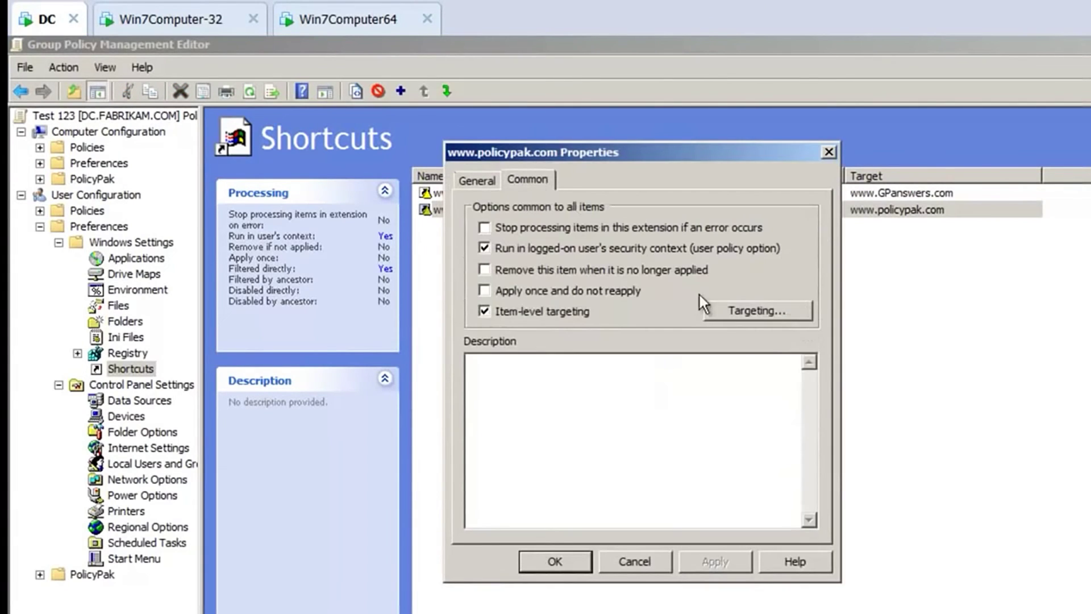
{"action": "left_click", "coordinate": [768, 311]}
{"action": "key", "text": "Escape"}
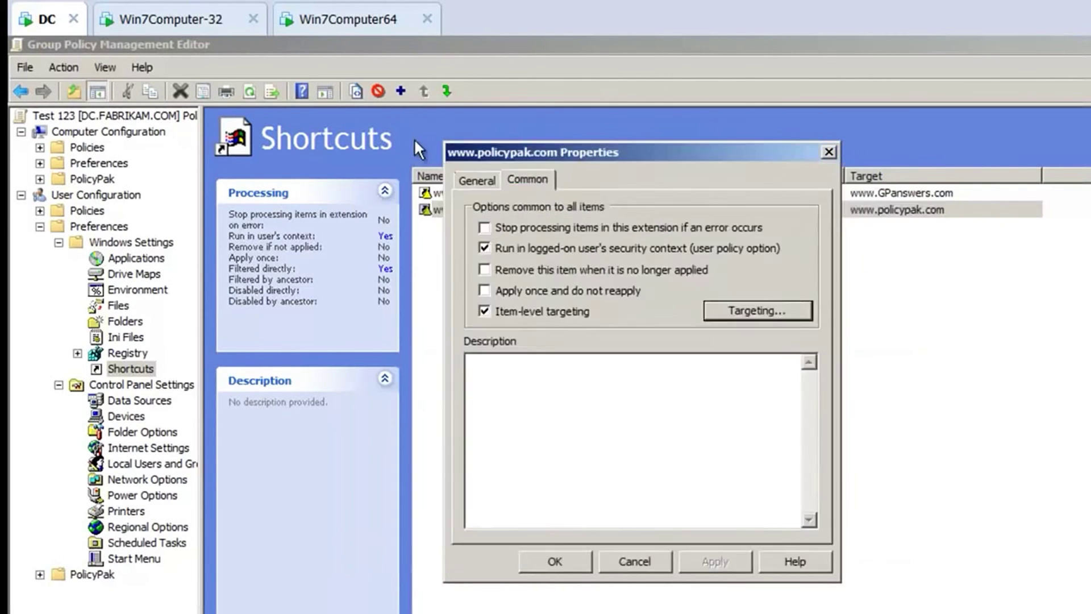
{"action": "key", "text": "Escape"}
{"action": "left_click", "coordinate": [332, 21]}
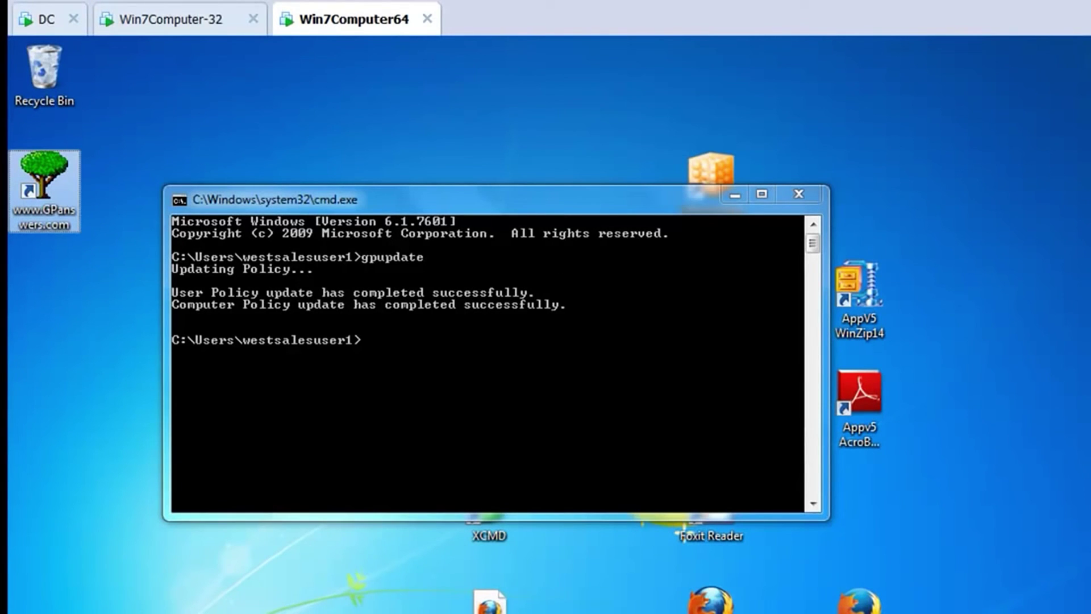